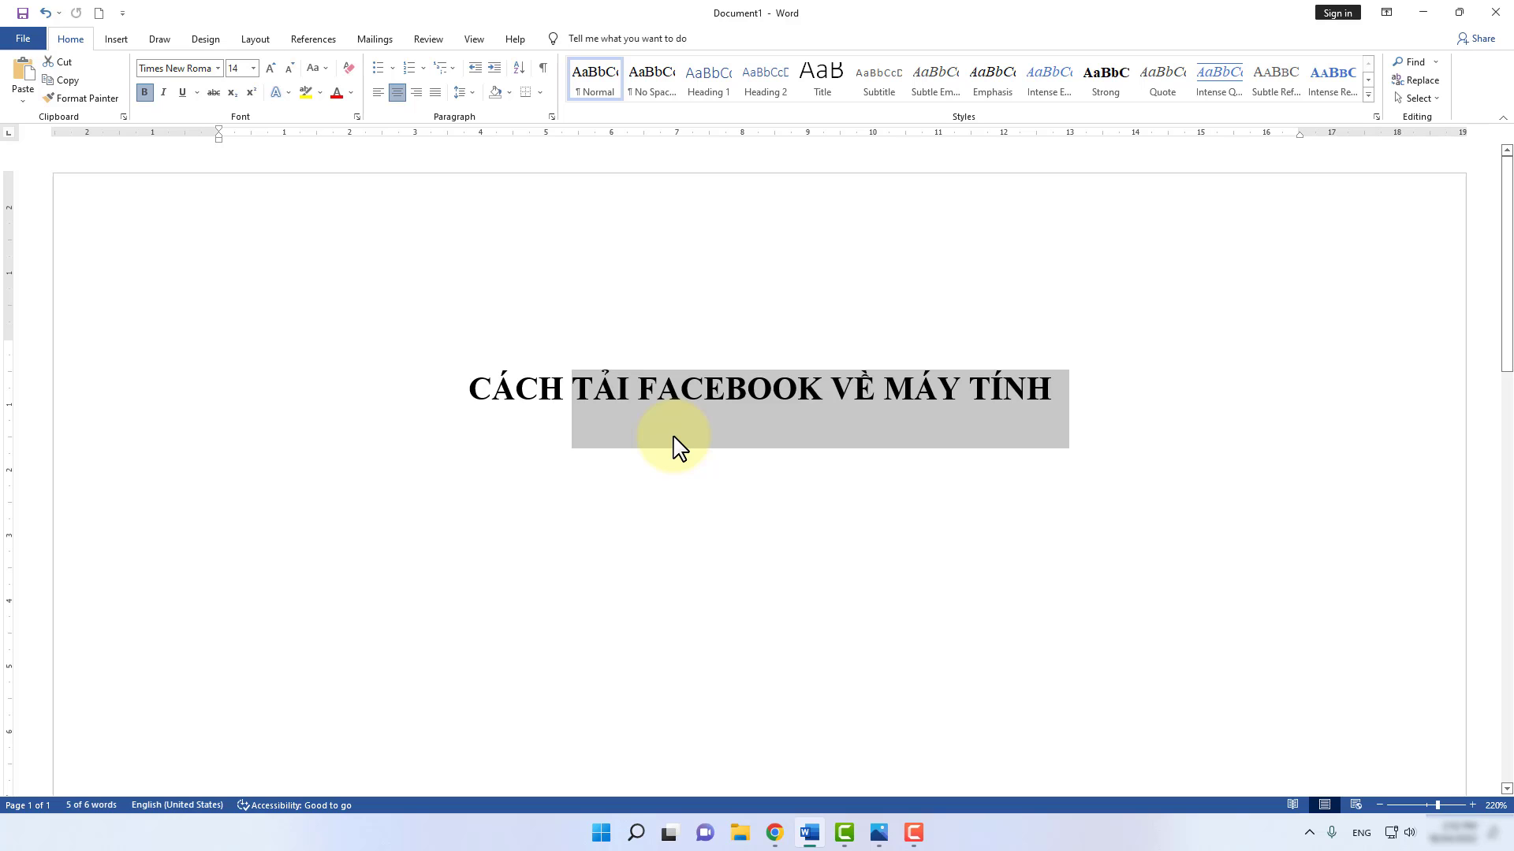
# Clear the desktop by minimizing the Word document and closing the Windows-10-search-update.png image in Photos
pyautogui.click(1423, 13)
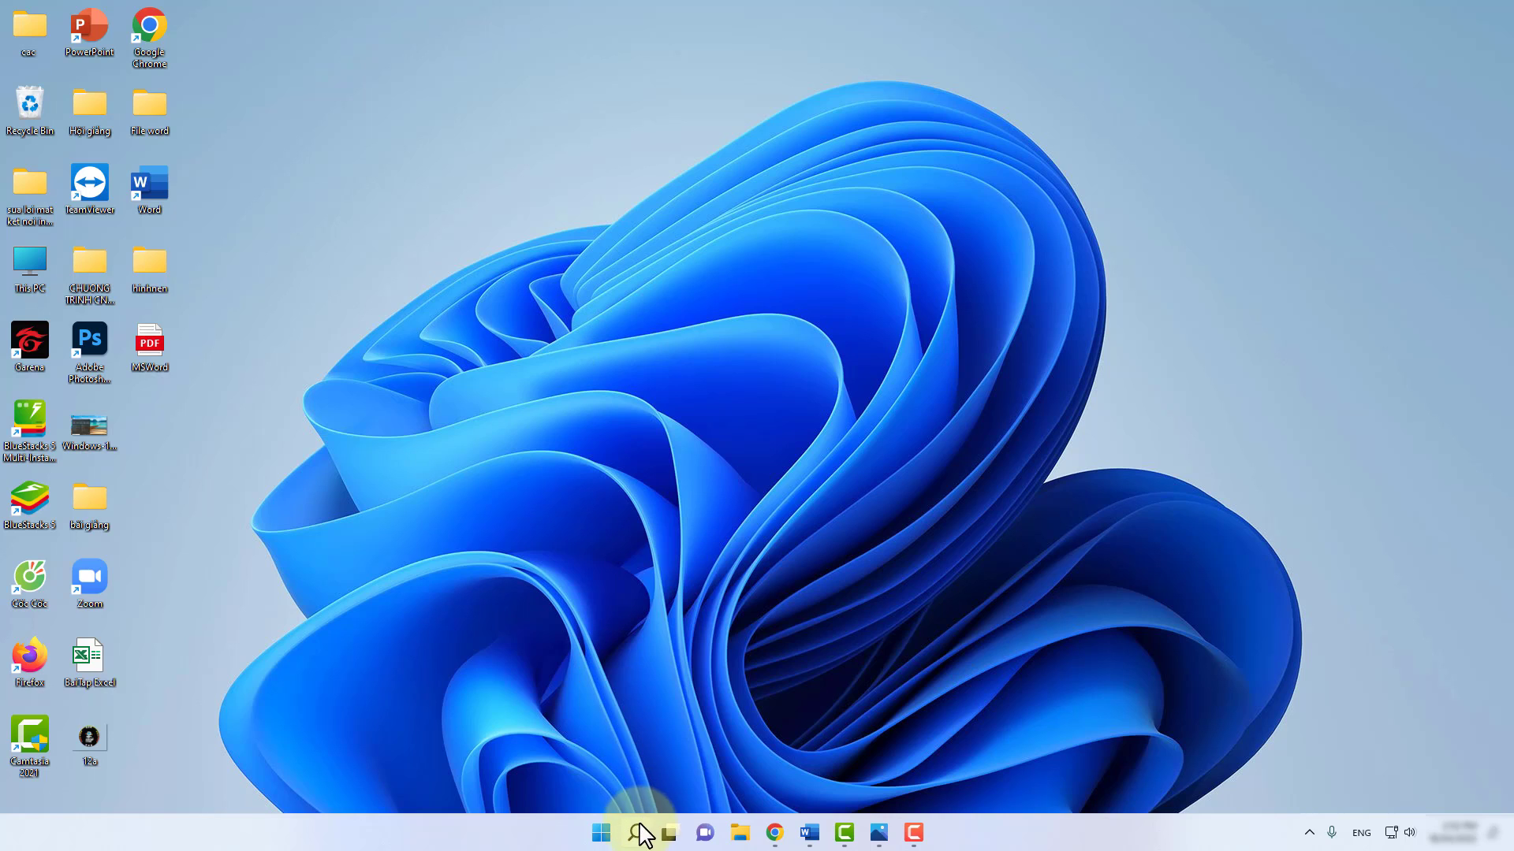
pyautogui.moveTo(638, 834)
pyautogui.click(639, 835)
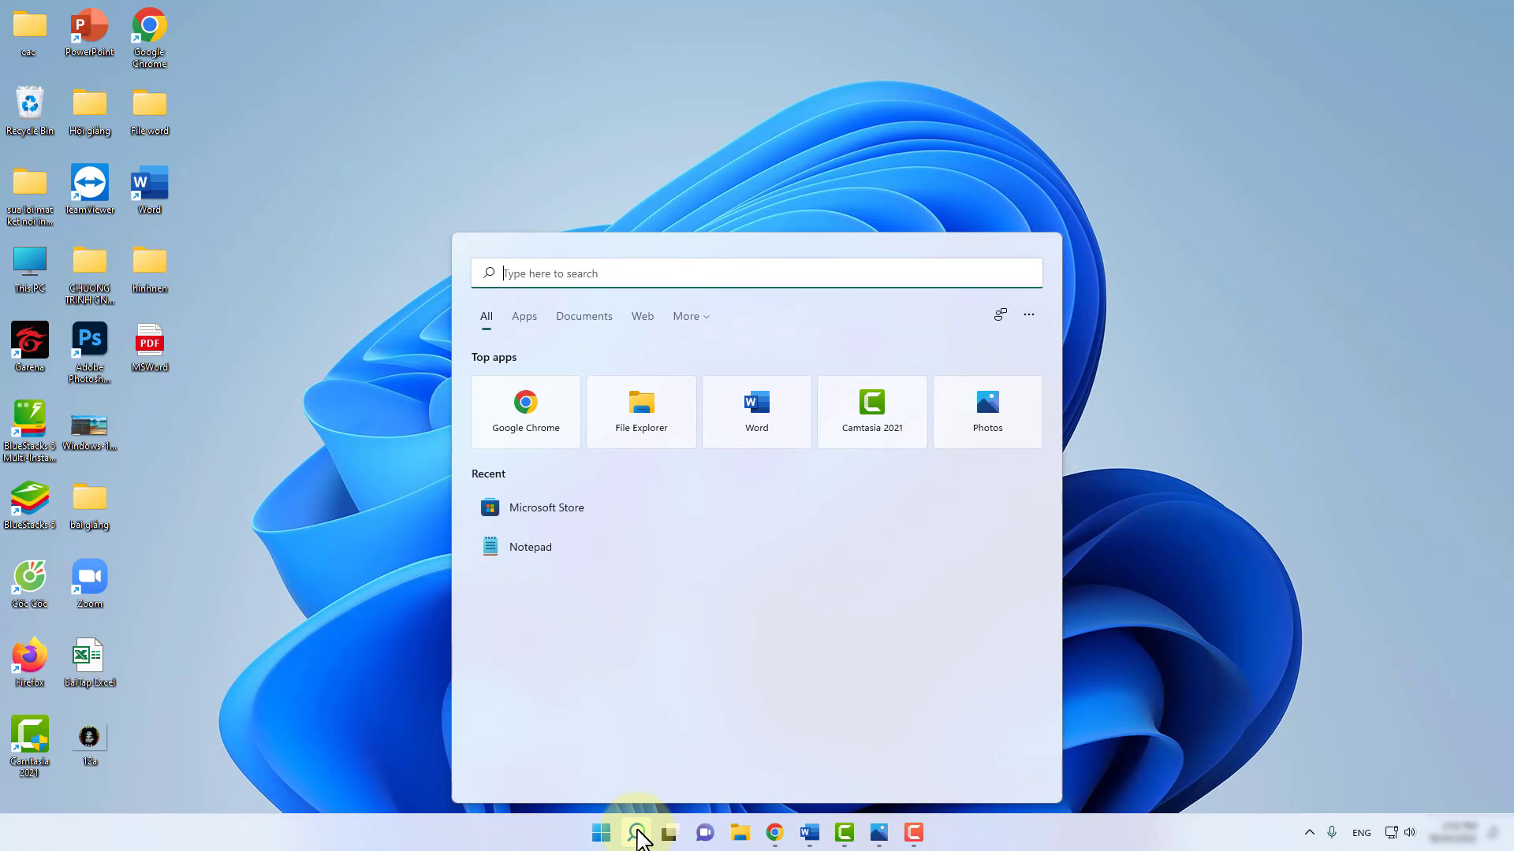
pyautogui.click(638, 835)
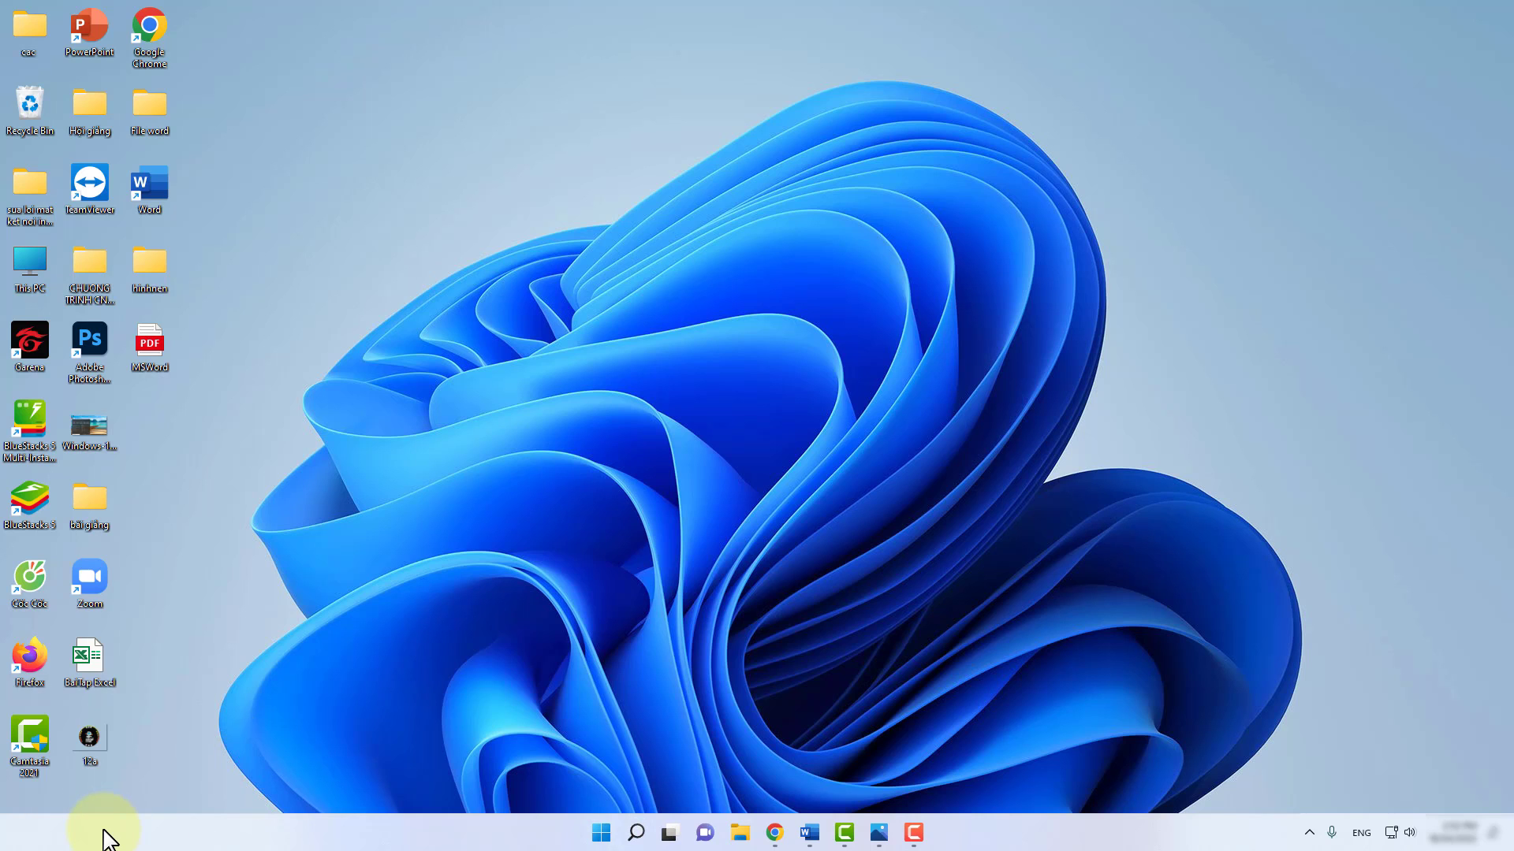
pyautogui.click(881, 834)
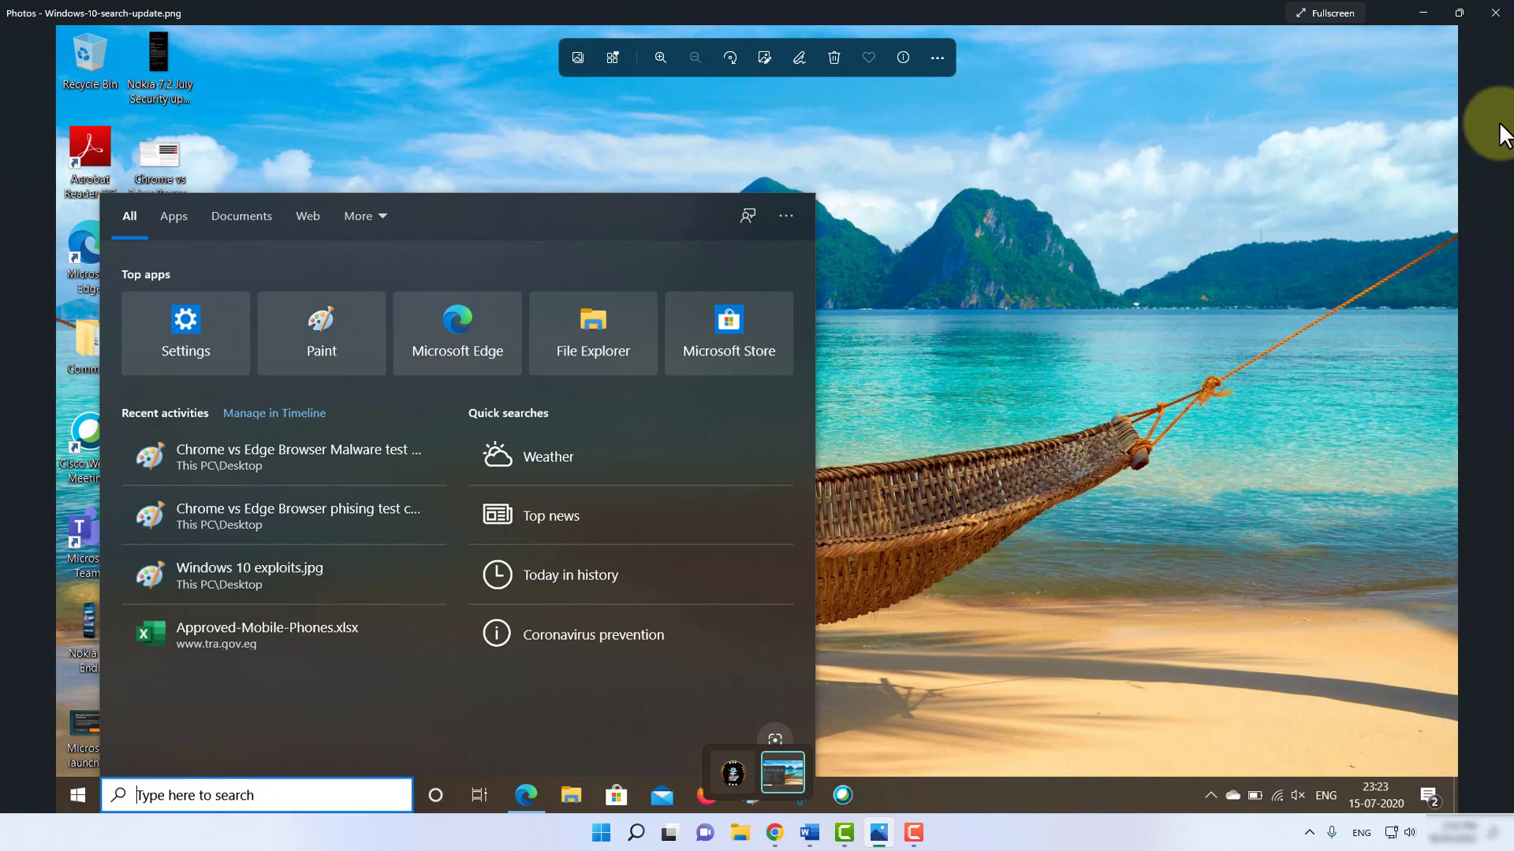
pyautogui.click(1497, 14)
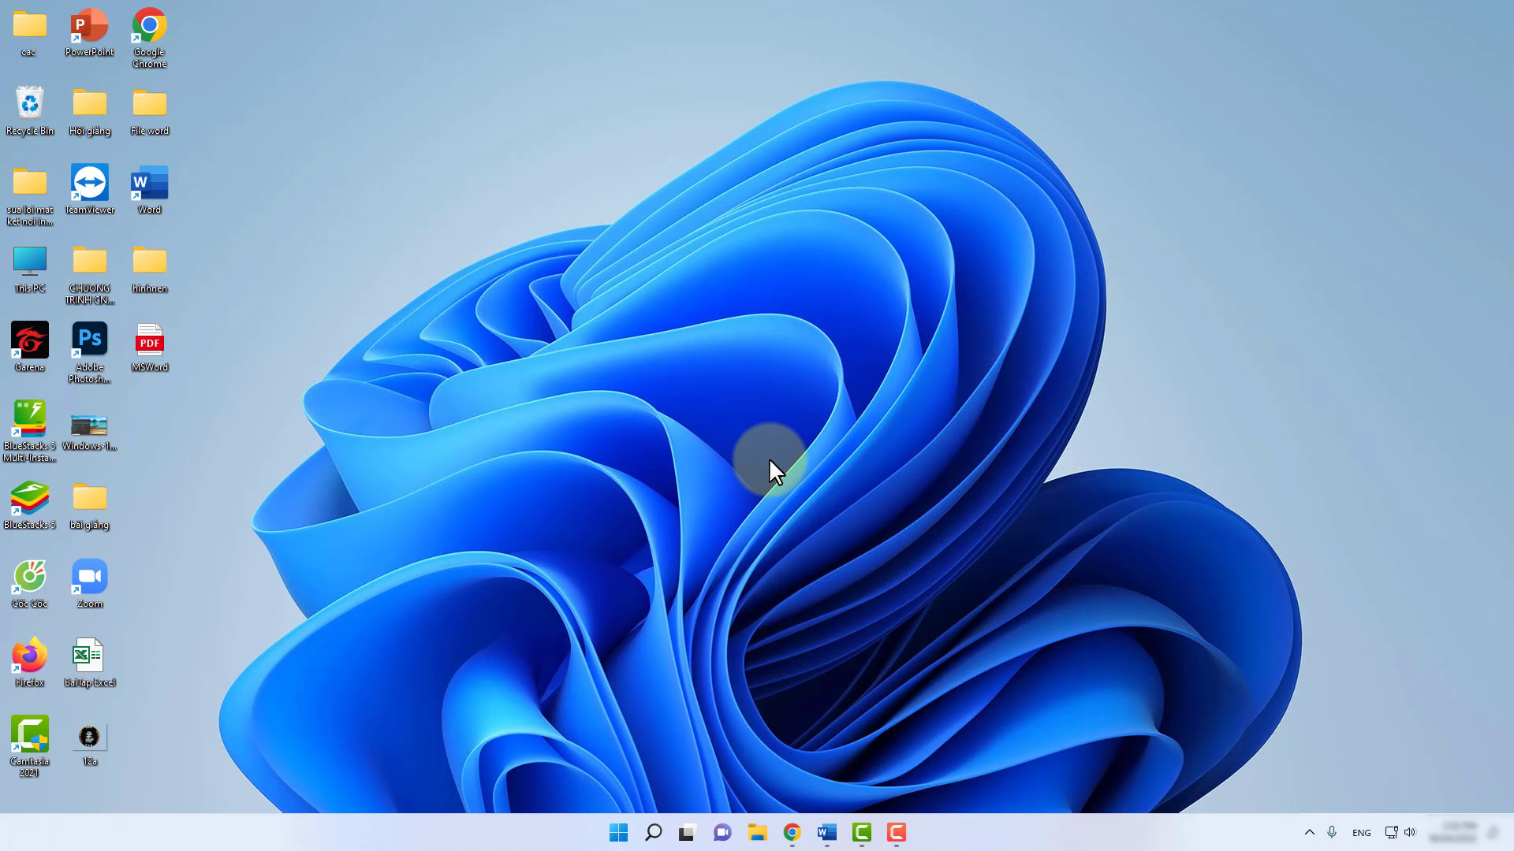
# Search Windows for "store" and open the Microsoft Store app
pyautogui.click(655, 834)
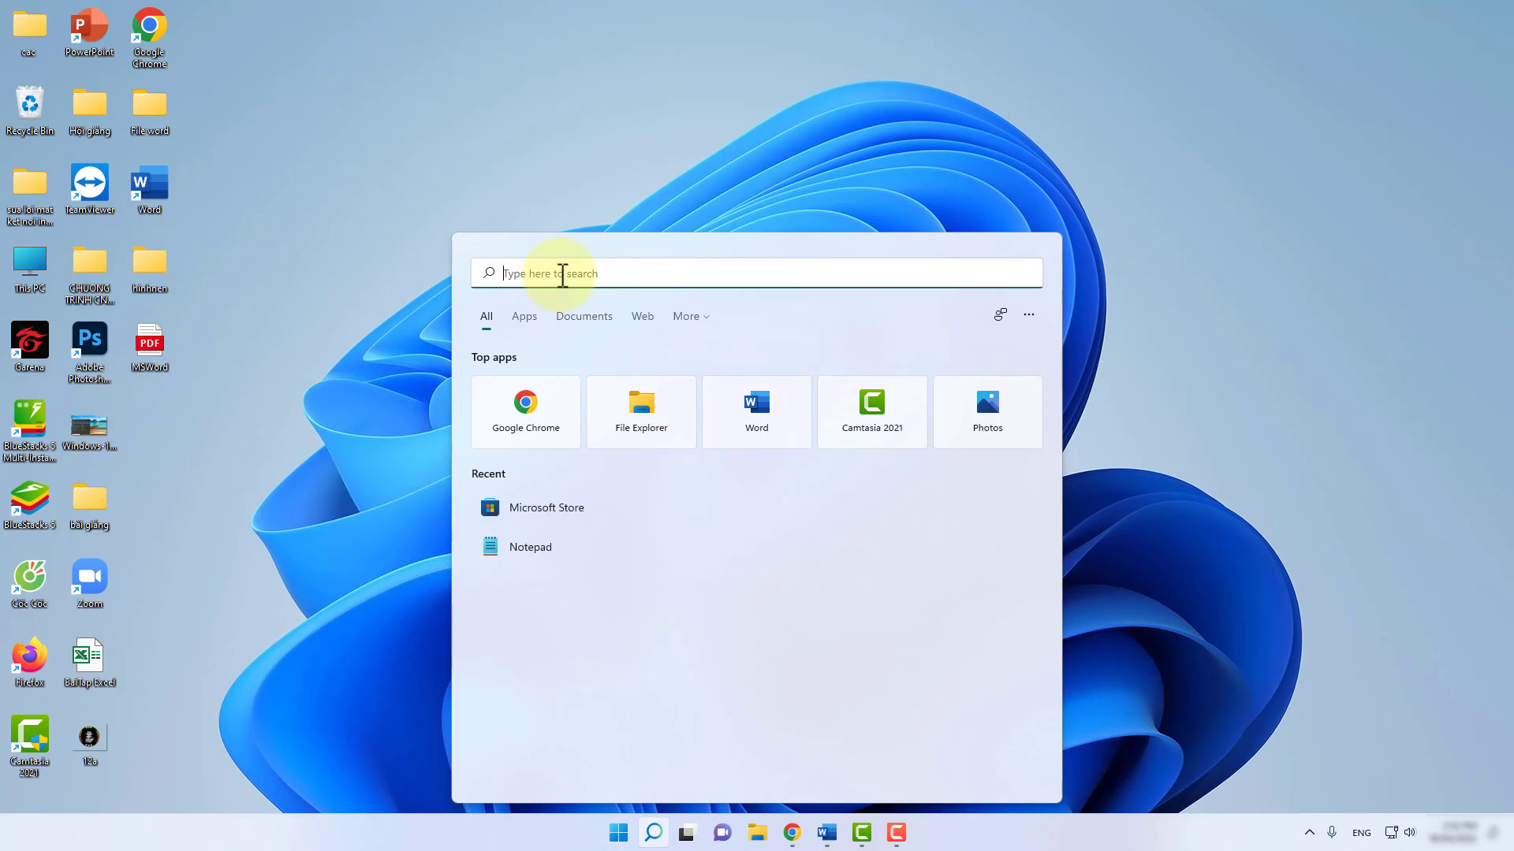
pyautogui.write('s')
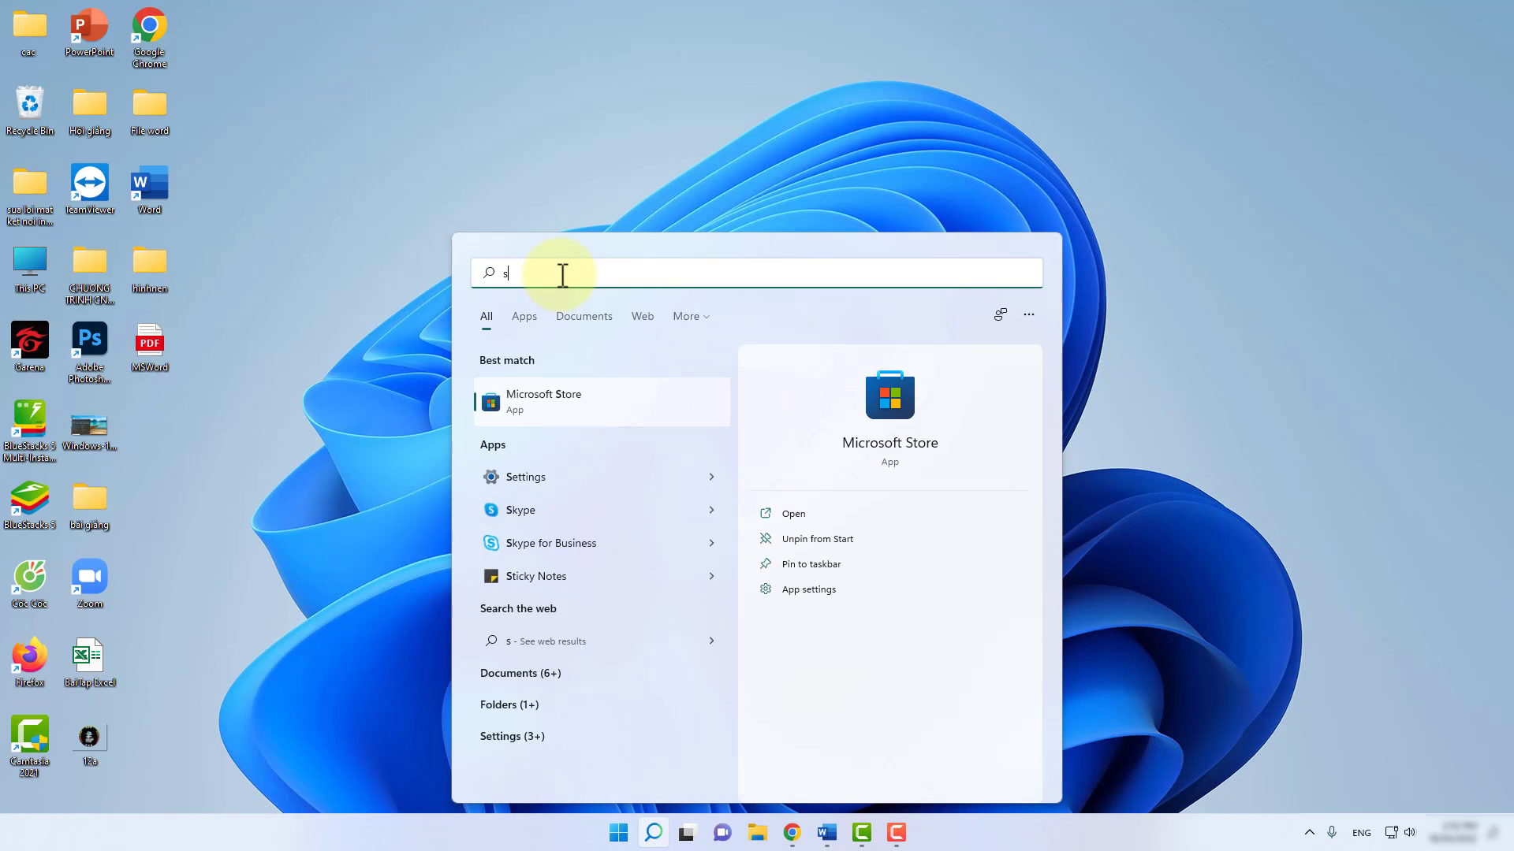
pyautogui.write('tore')
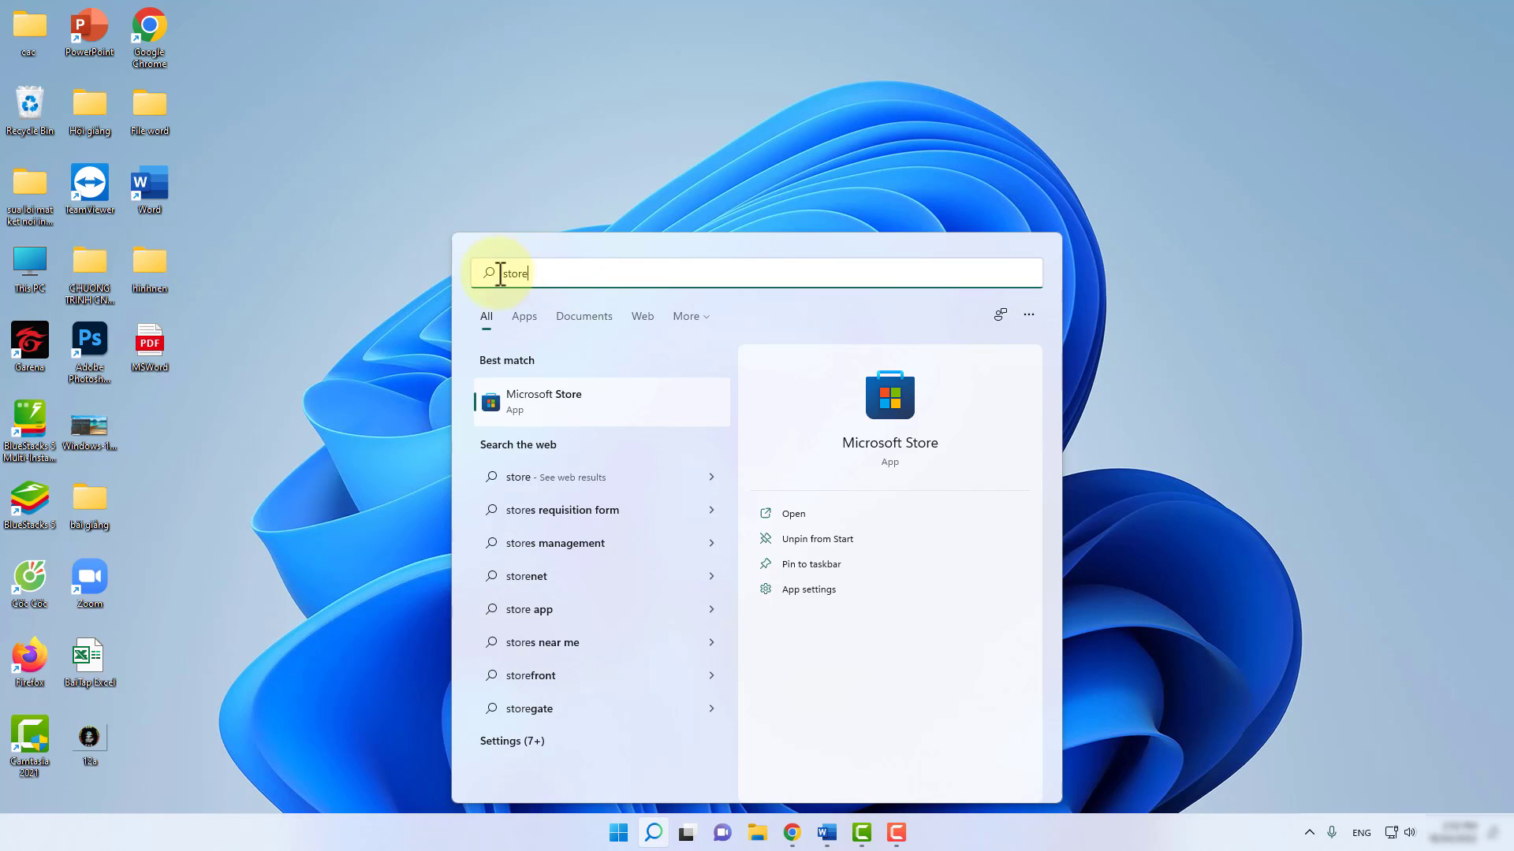
pyautogui.click(561, 403)
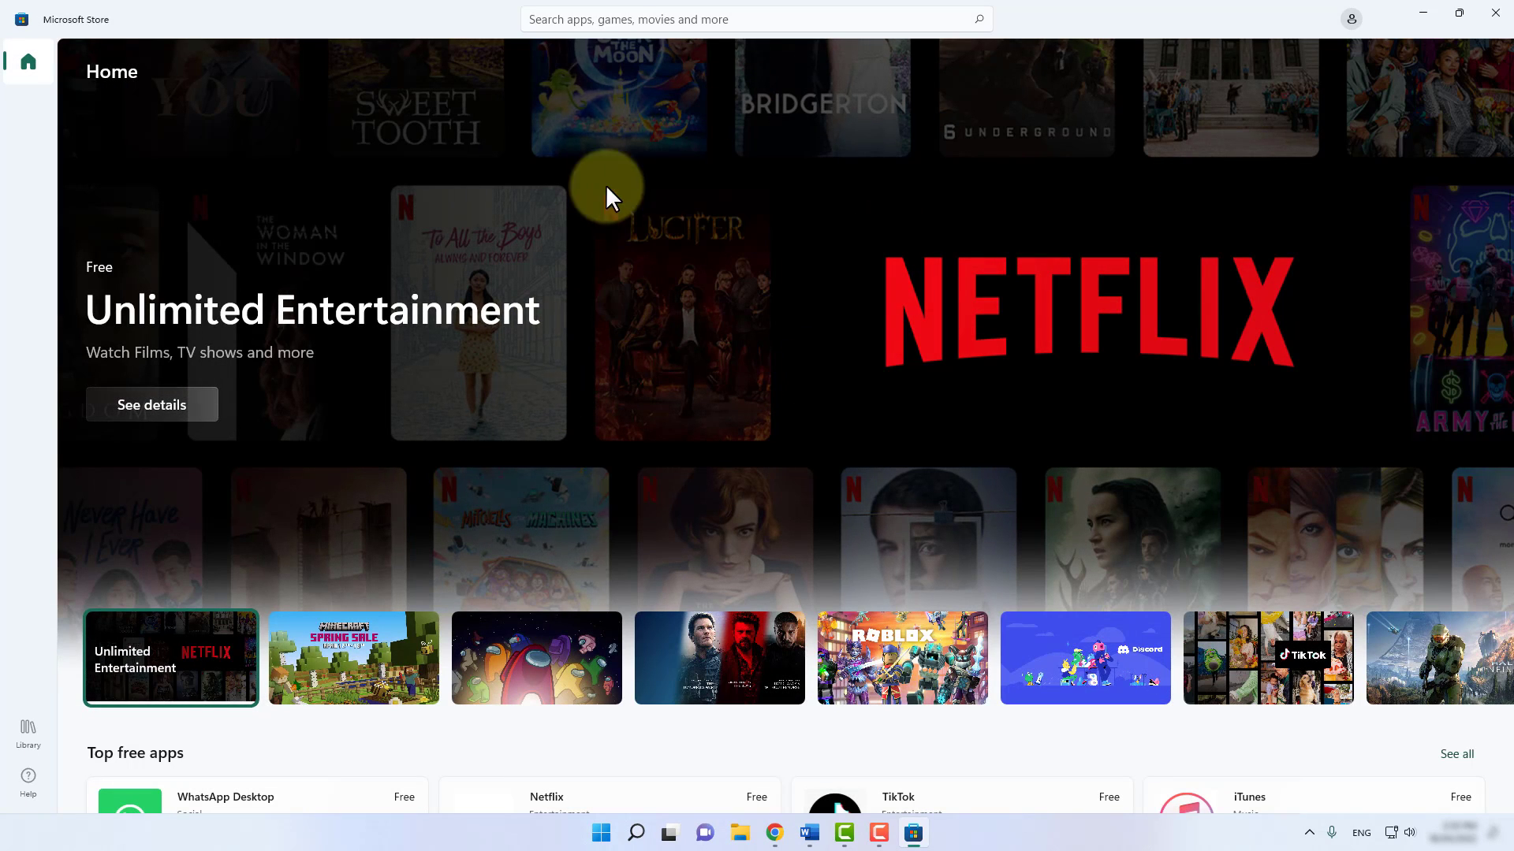
# Search the store for "face" and open the product page of the suggested Facebook app
pyautogui.click(577, 16)
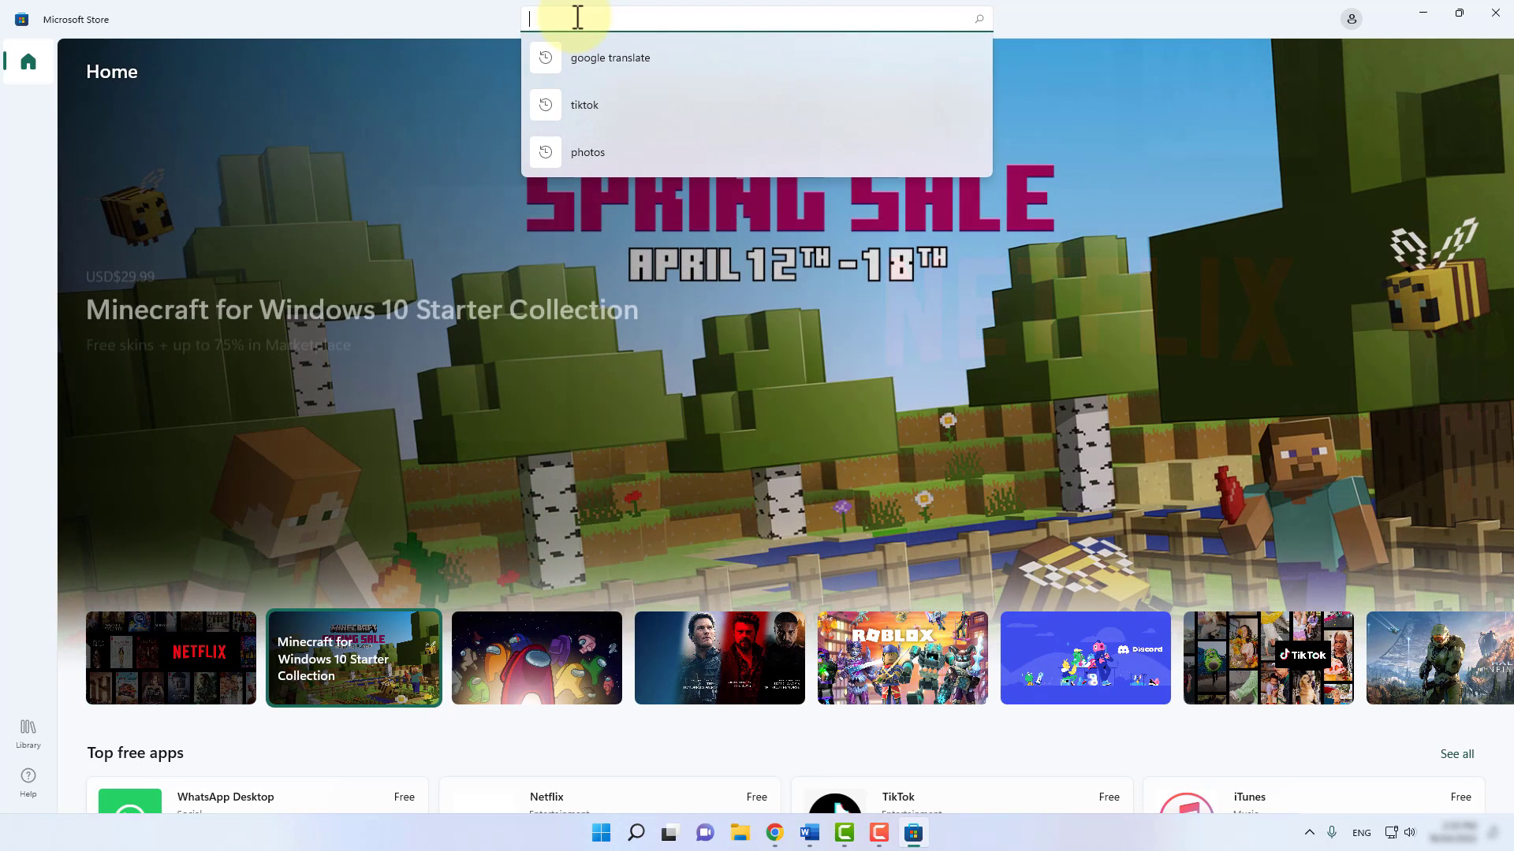
pyautogui.write('face')
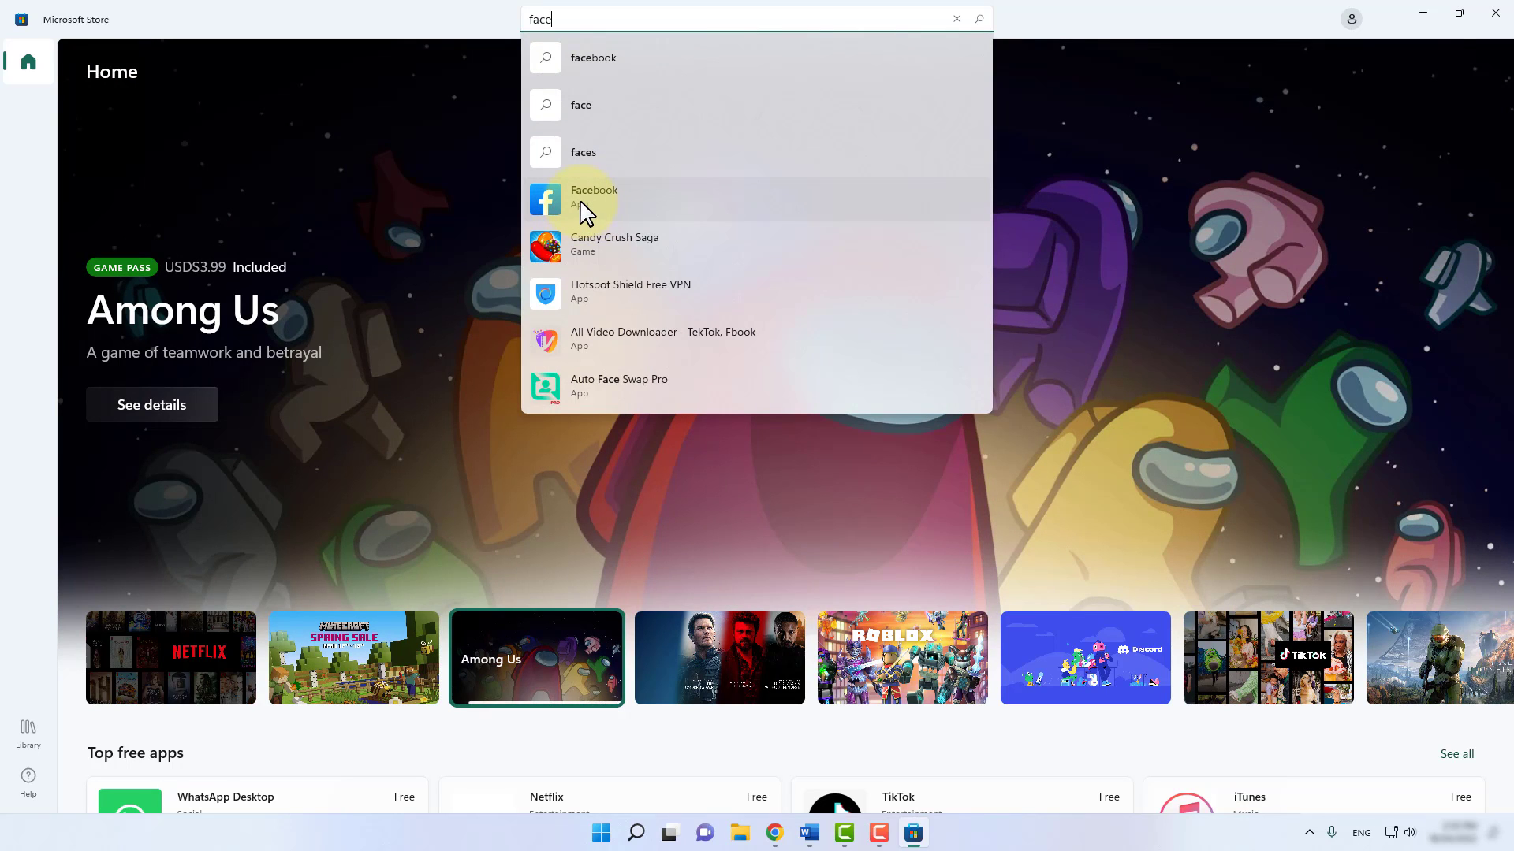
pyautogui.click(584, 206)
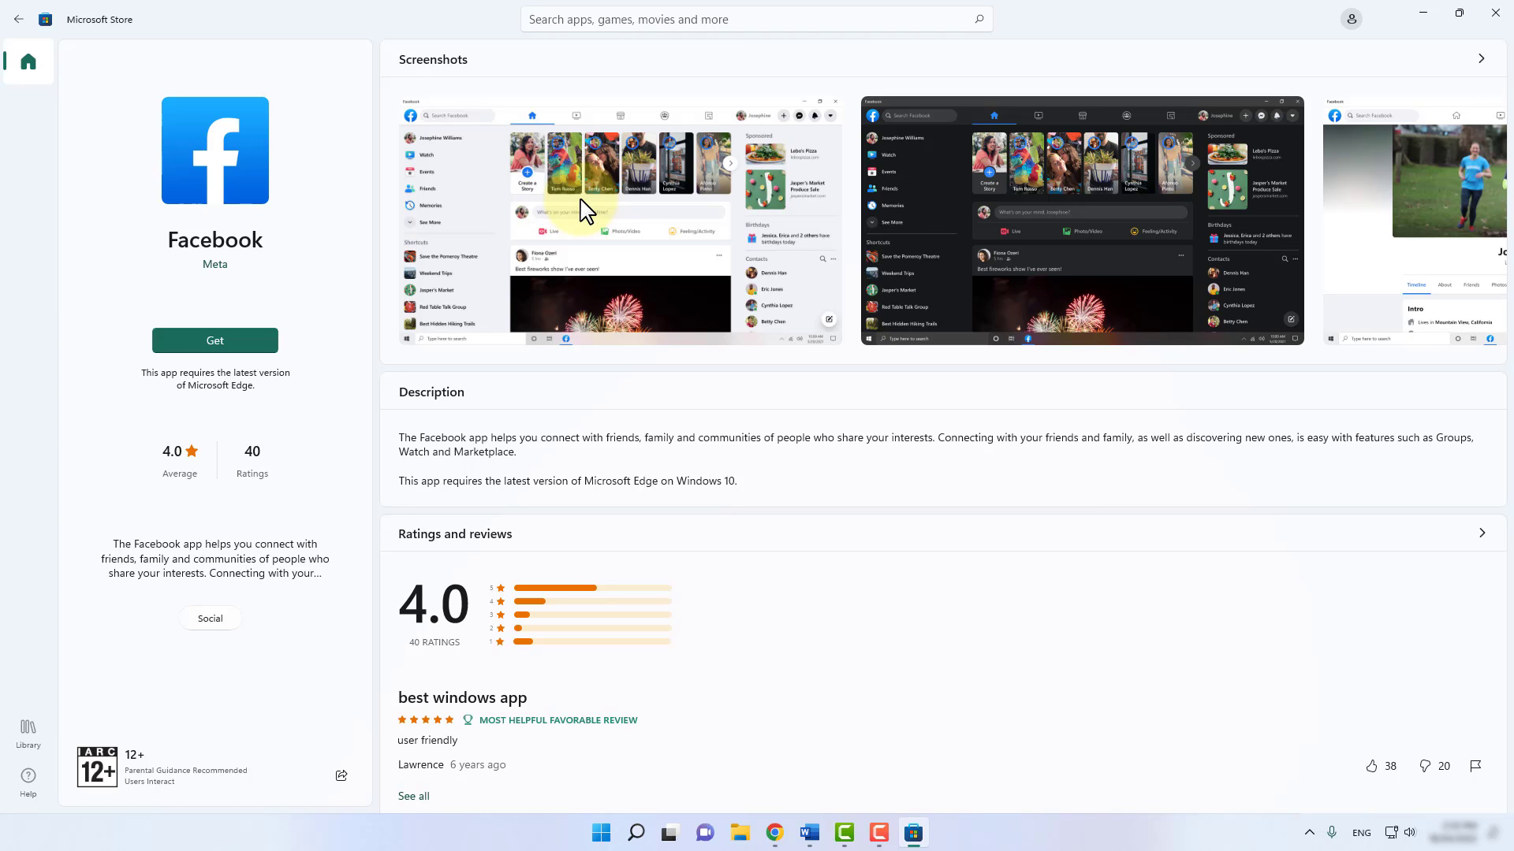
# Get and install the Facebook app by Meta, and close the store once it is installed
pyautogui.click(216, 342)
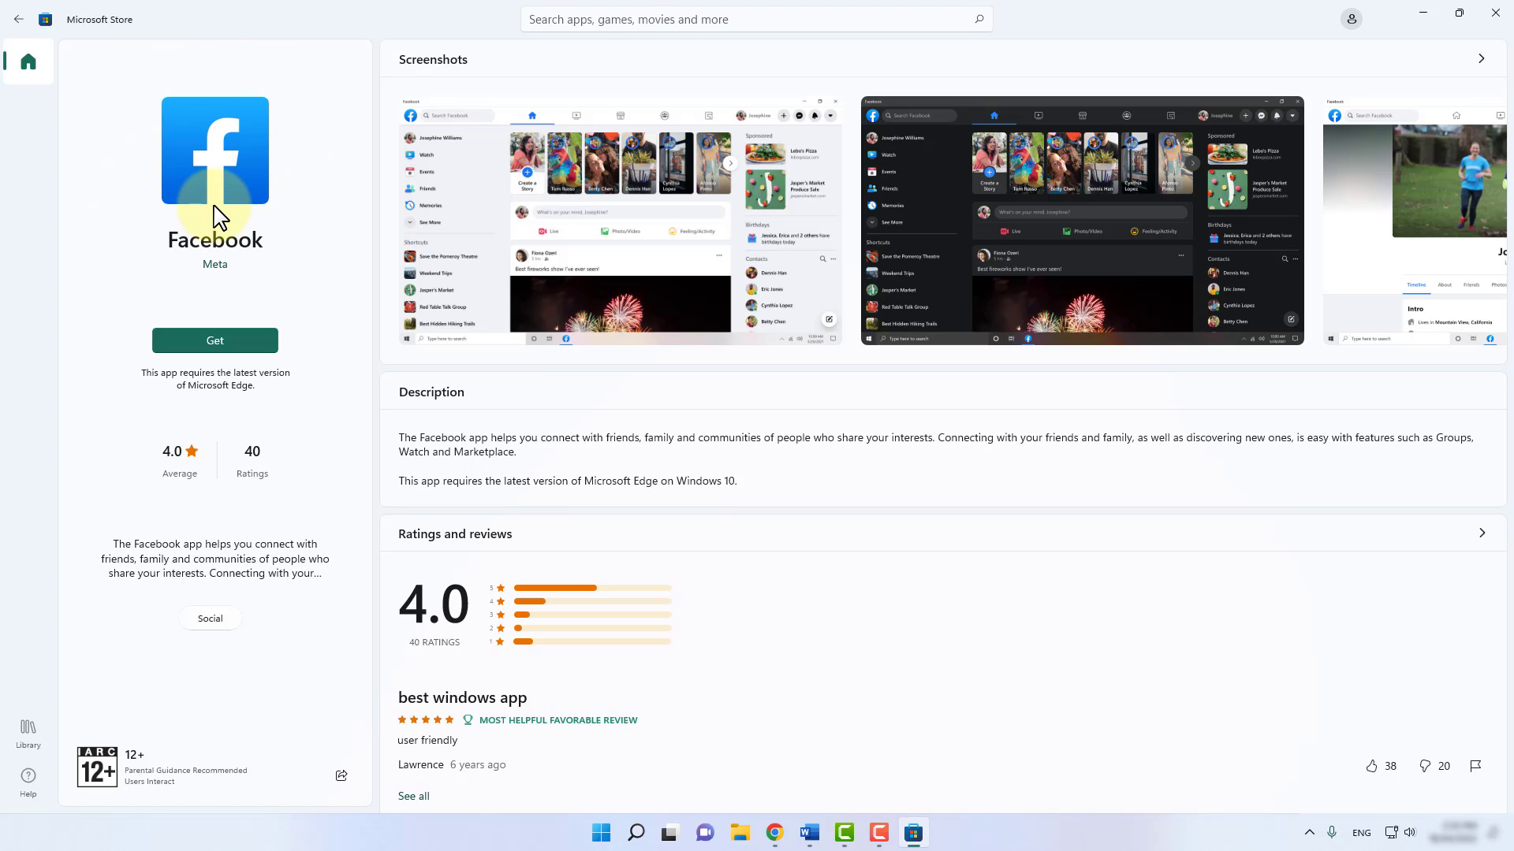
pyautogui.click(220, 341)
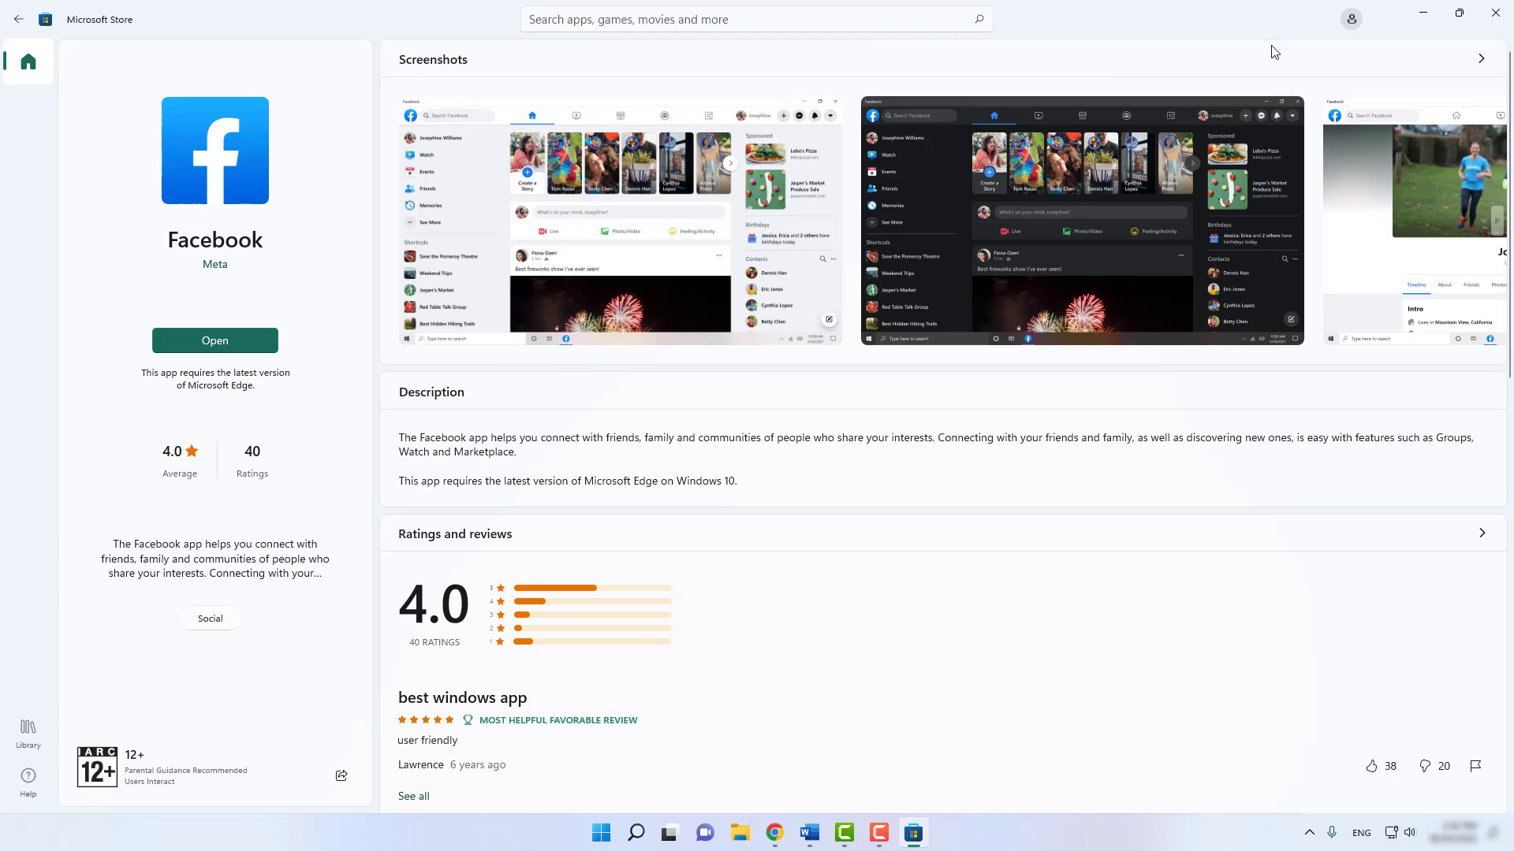
pyautogui.click(1503, 22)
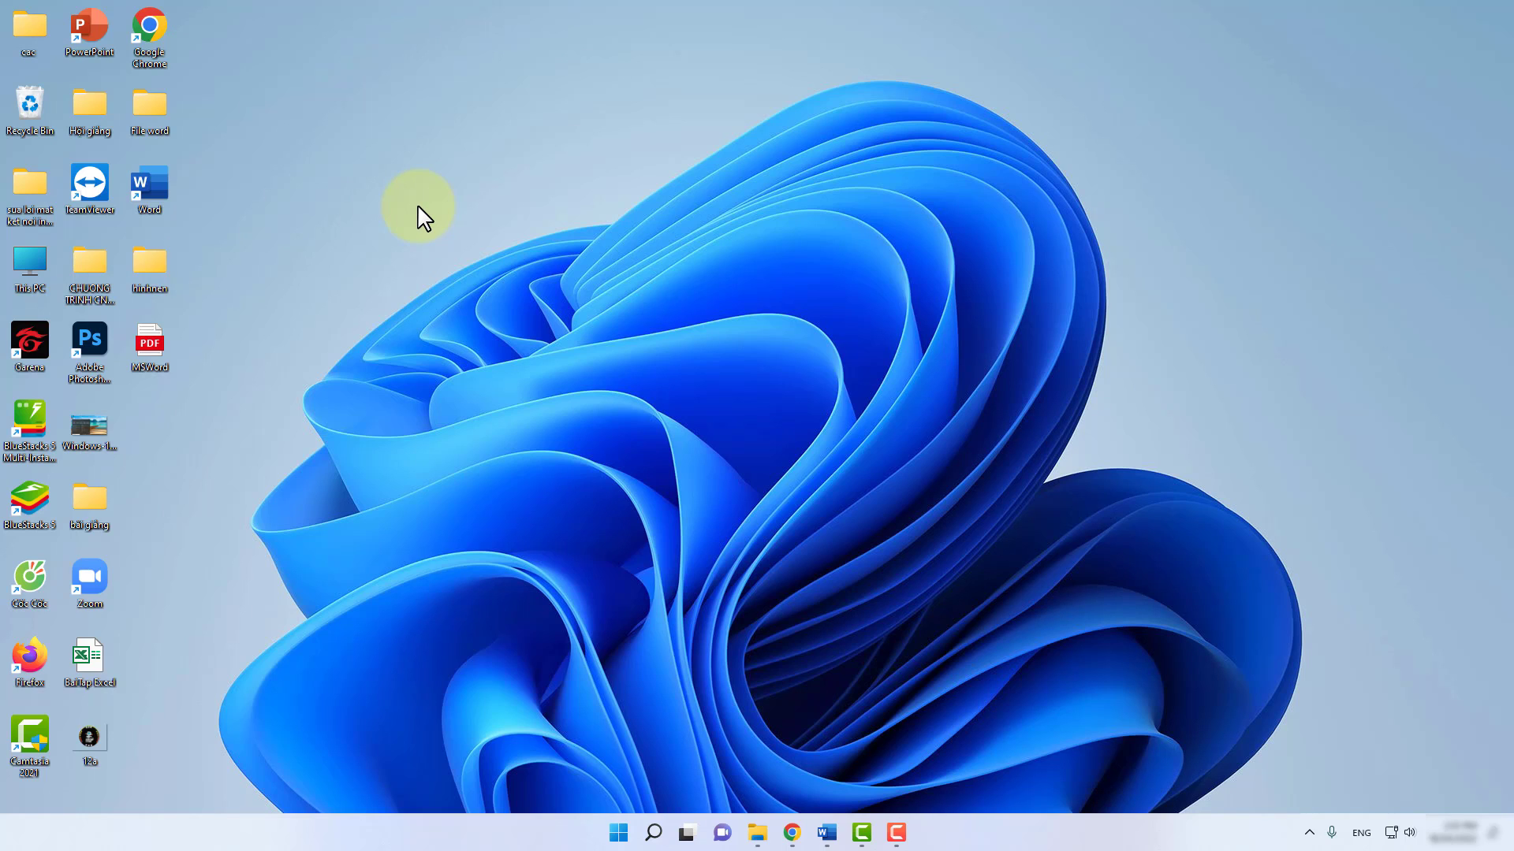
# Check the pinned apps in the Start menu for Facebook
pyautogui.click(617, 840)
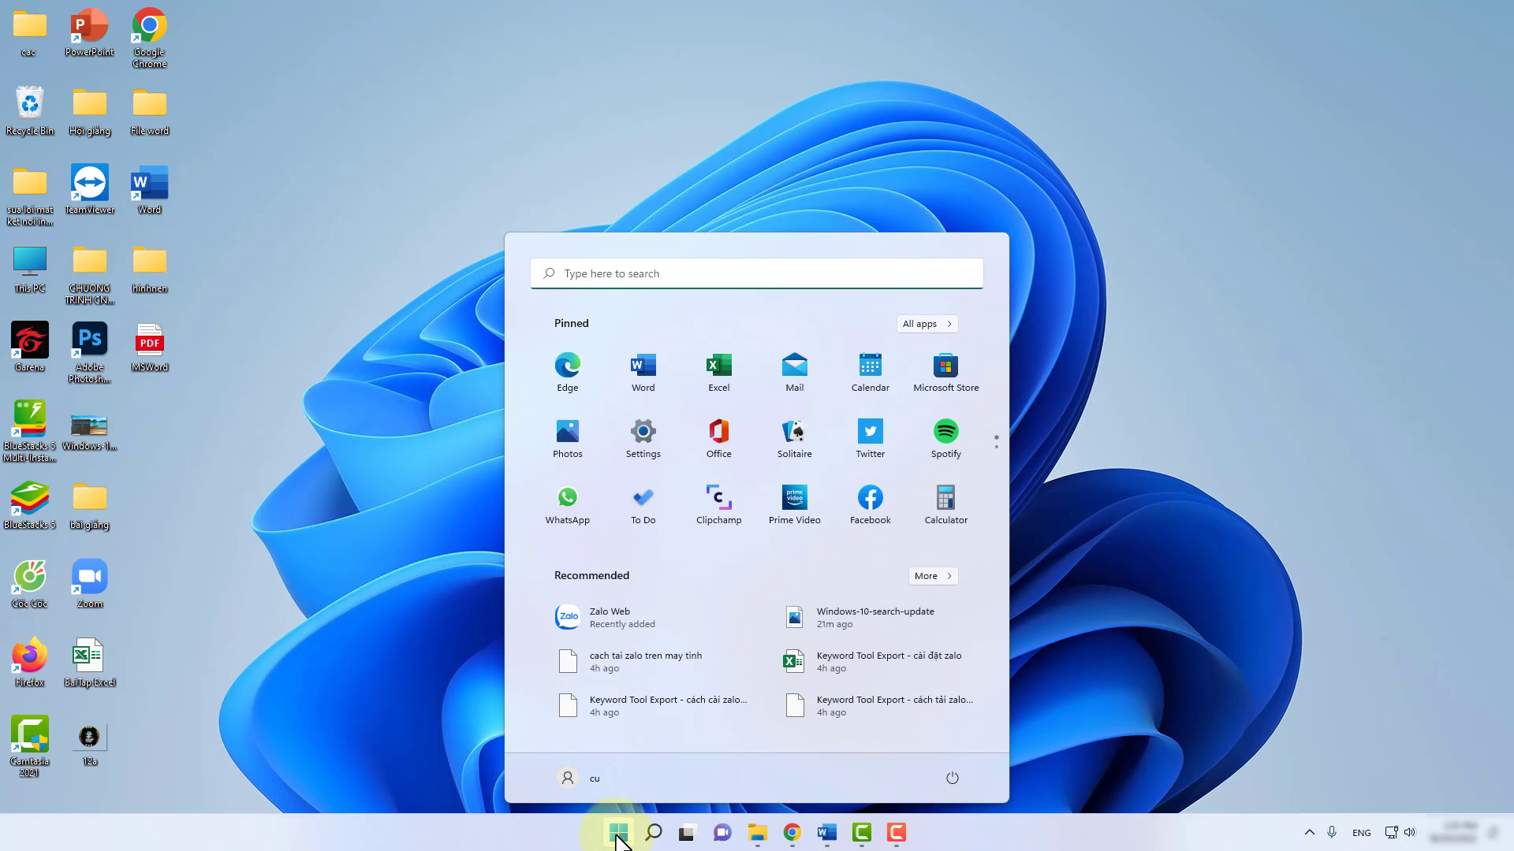
pyautogui.click(616, 840)
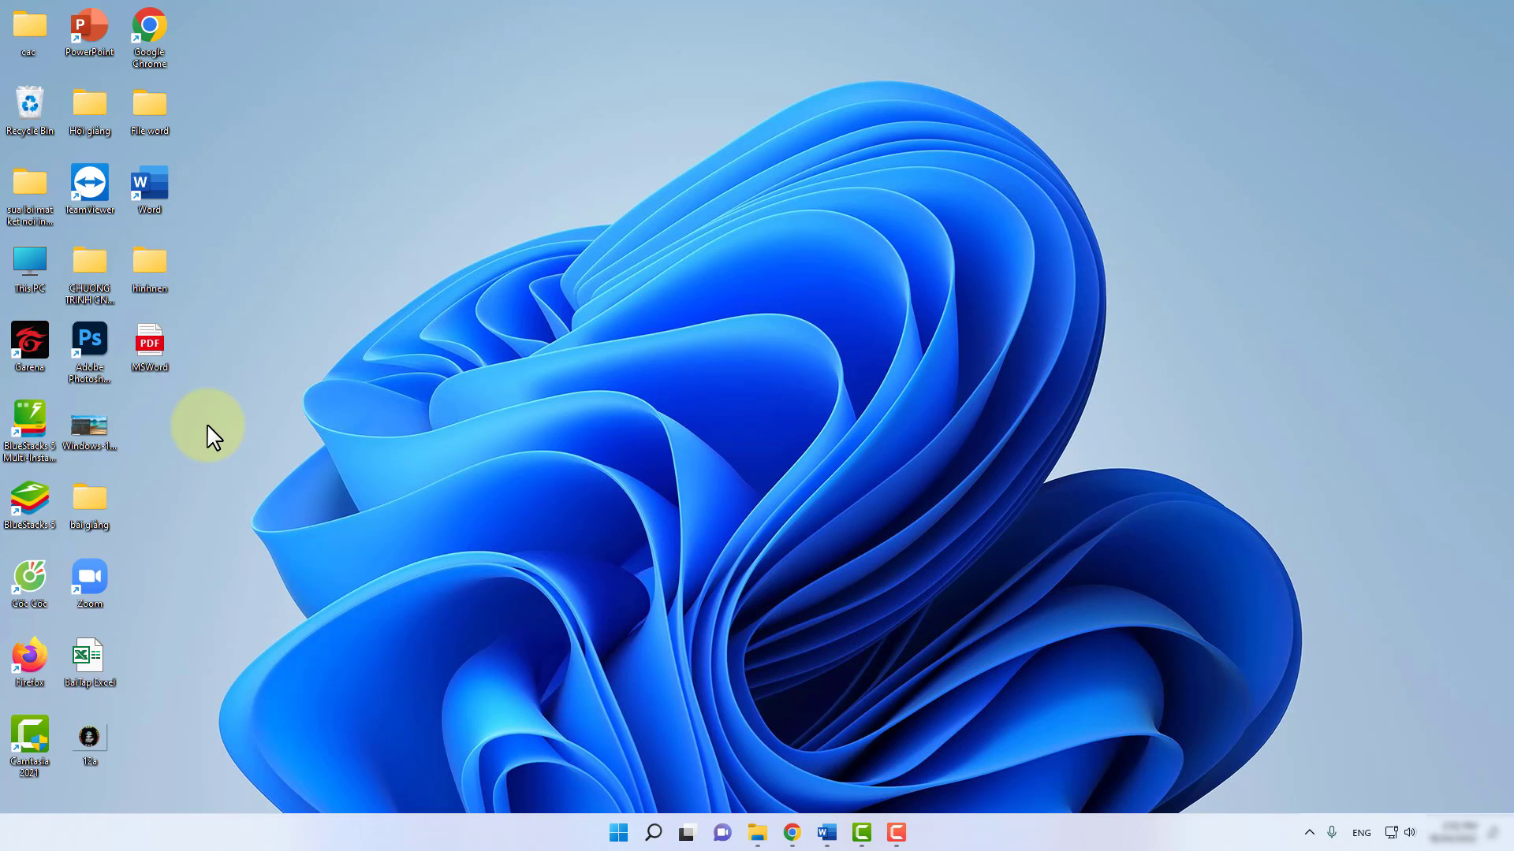
# Search Windows for "facebook" and pin the Facebook app to the taskbar
pyautogui.click(654, 836)
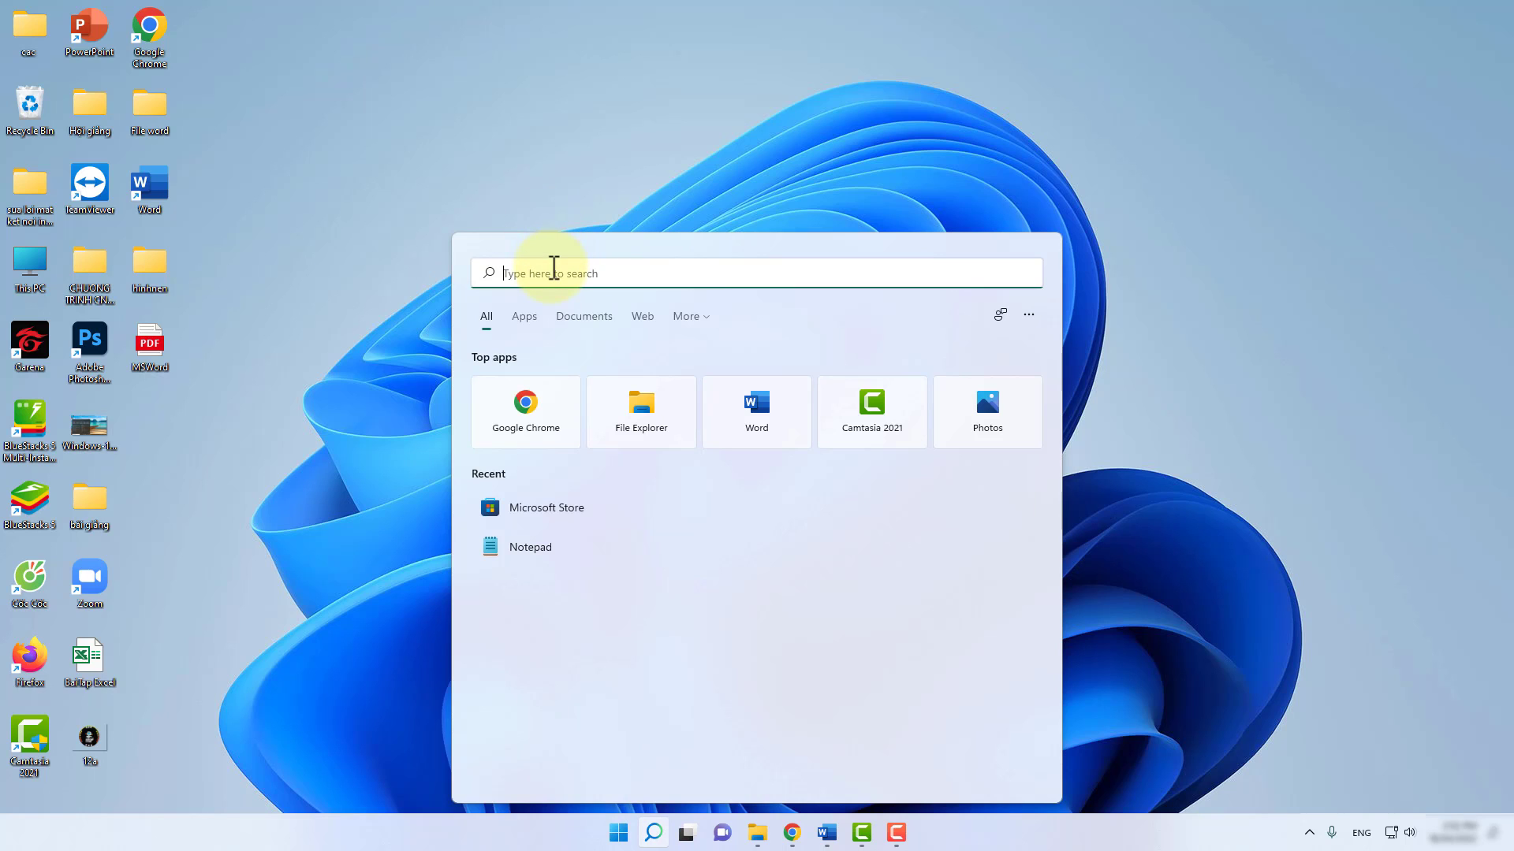
pyautogui.write('face')
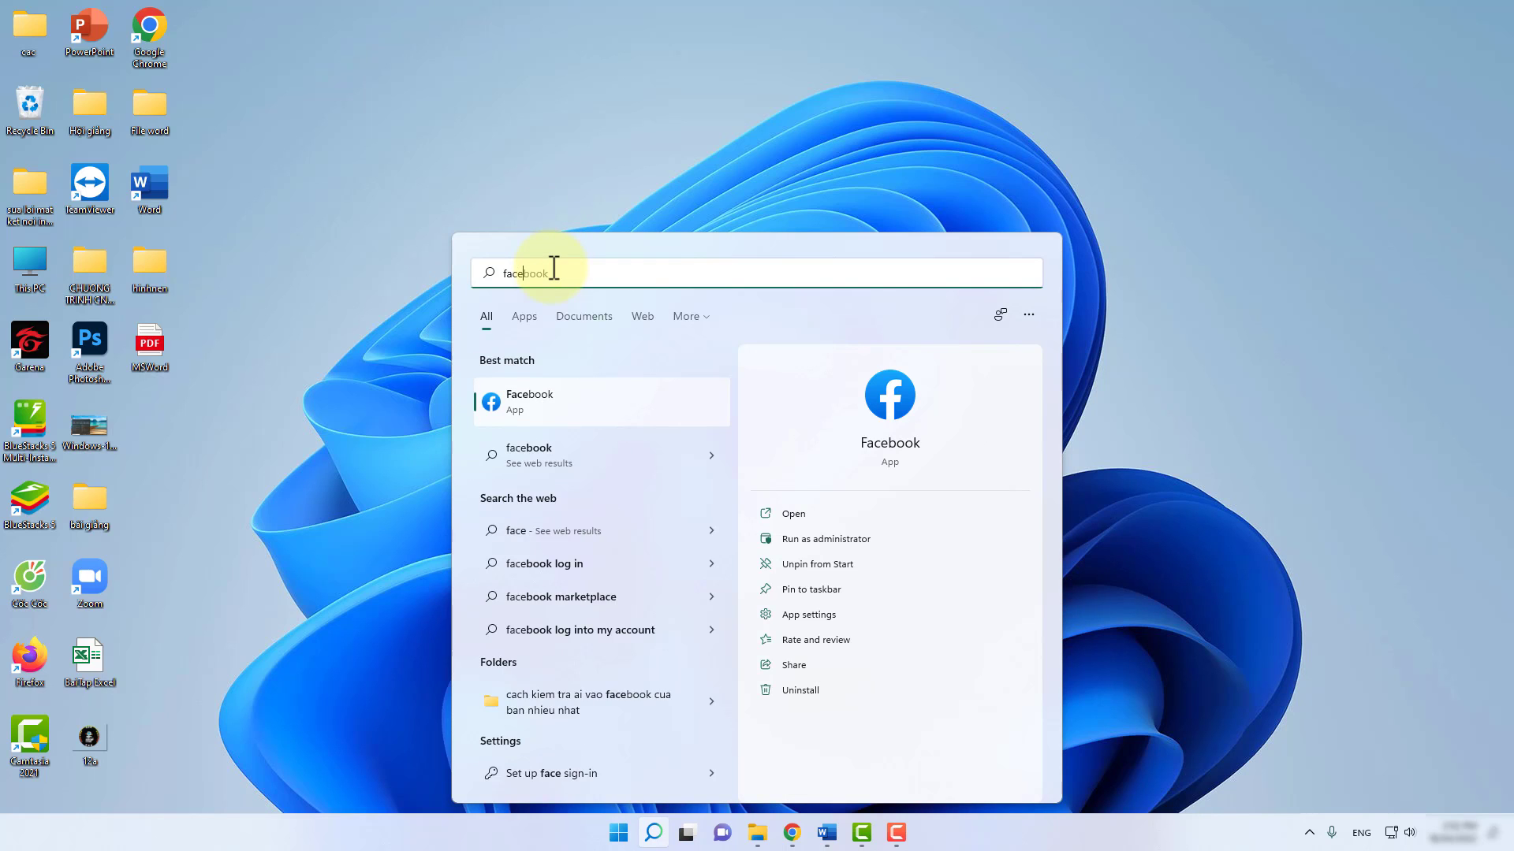
pyautogui.write('book')
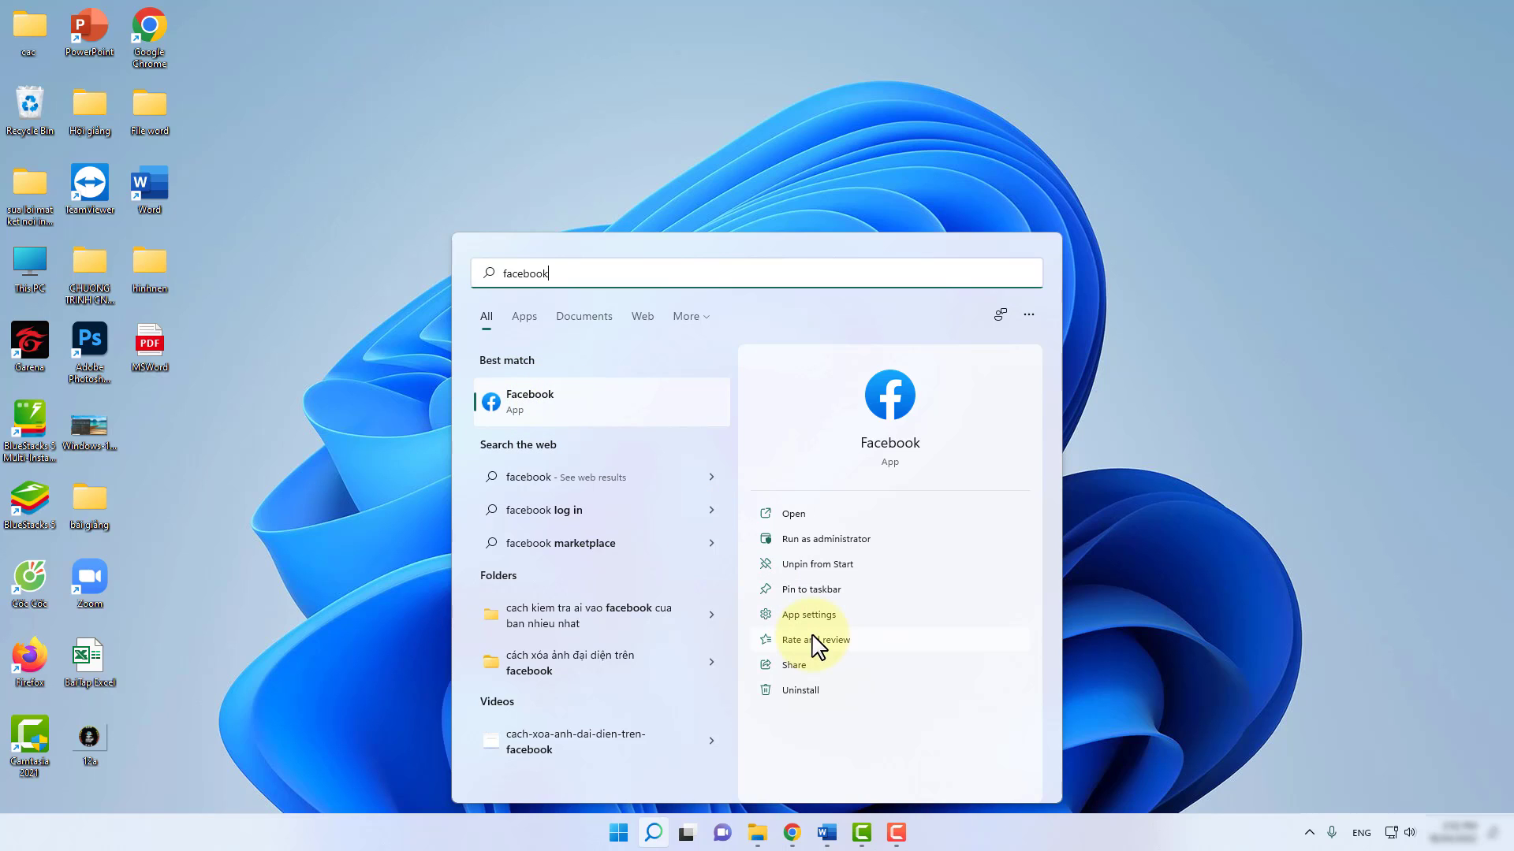
pyautogui.rightClick(533, 406)
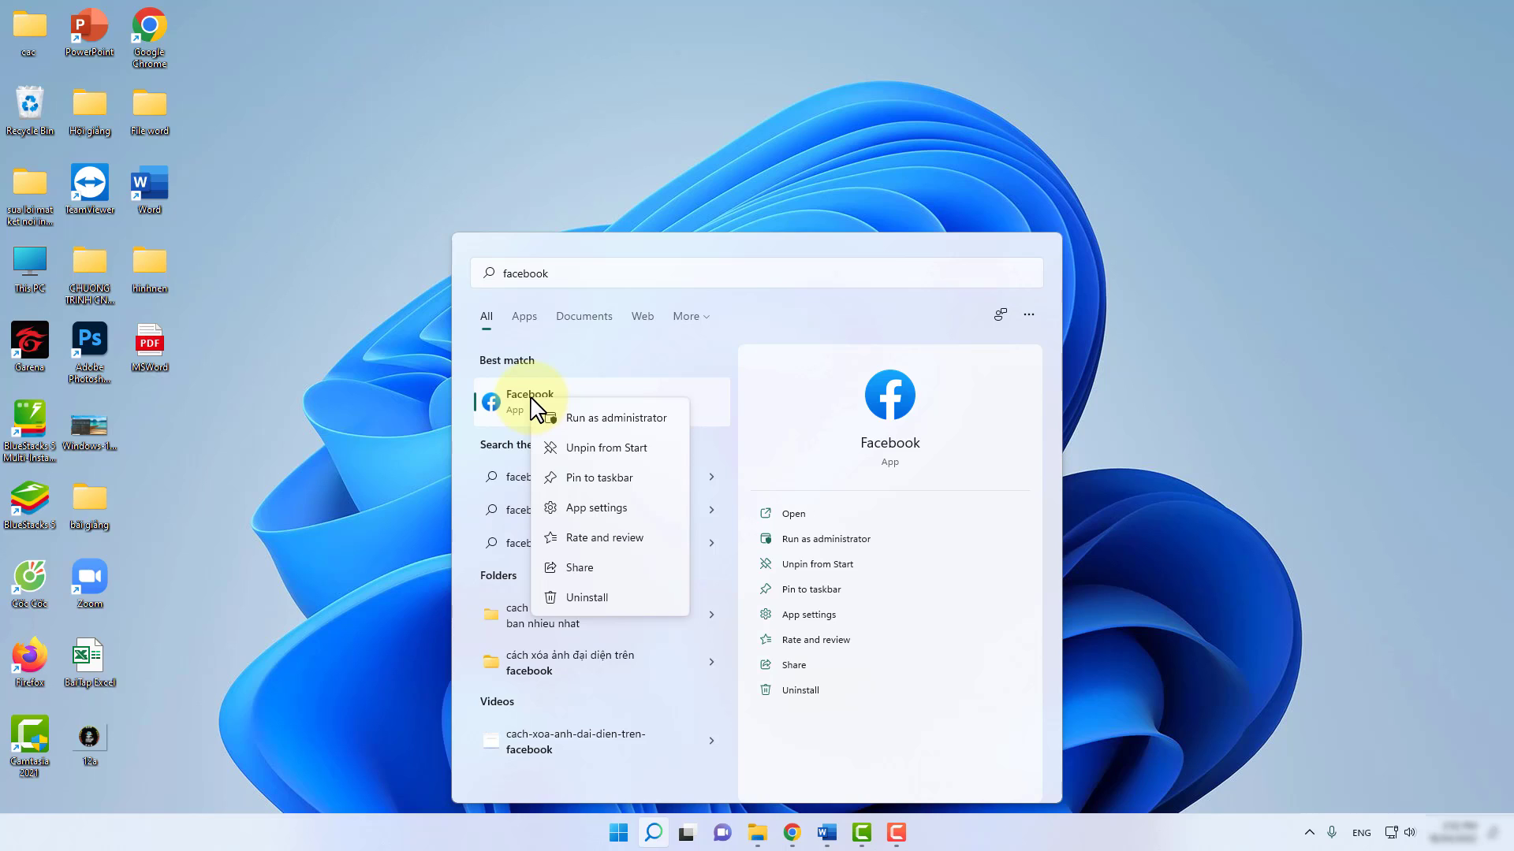
pyautogui.click(585, 479)
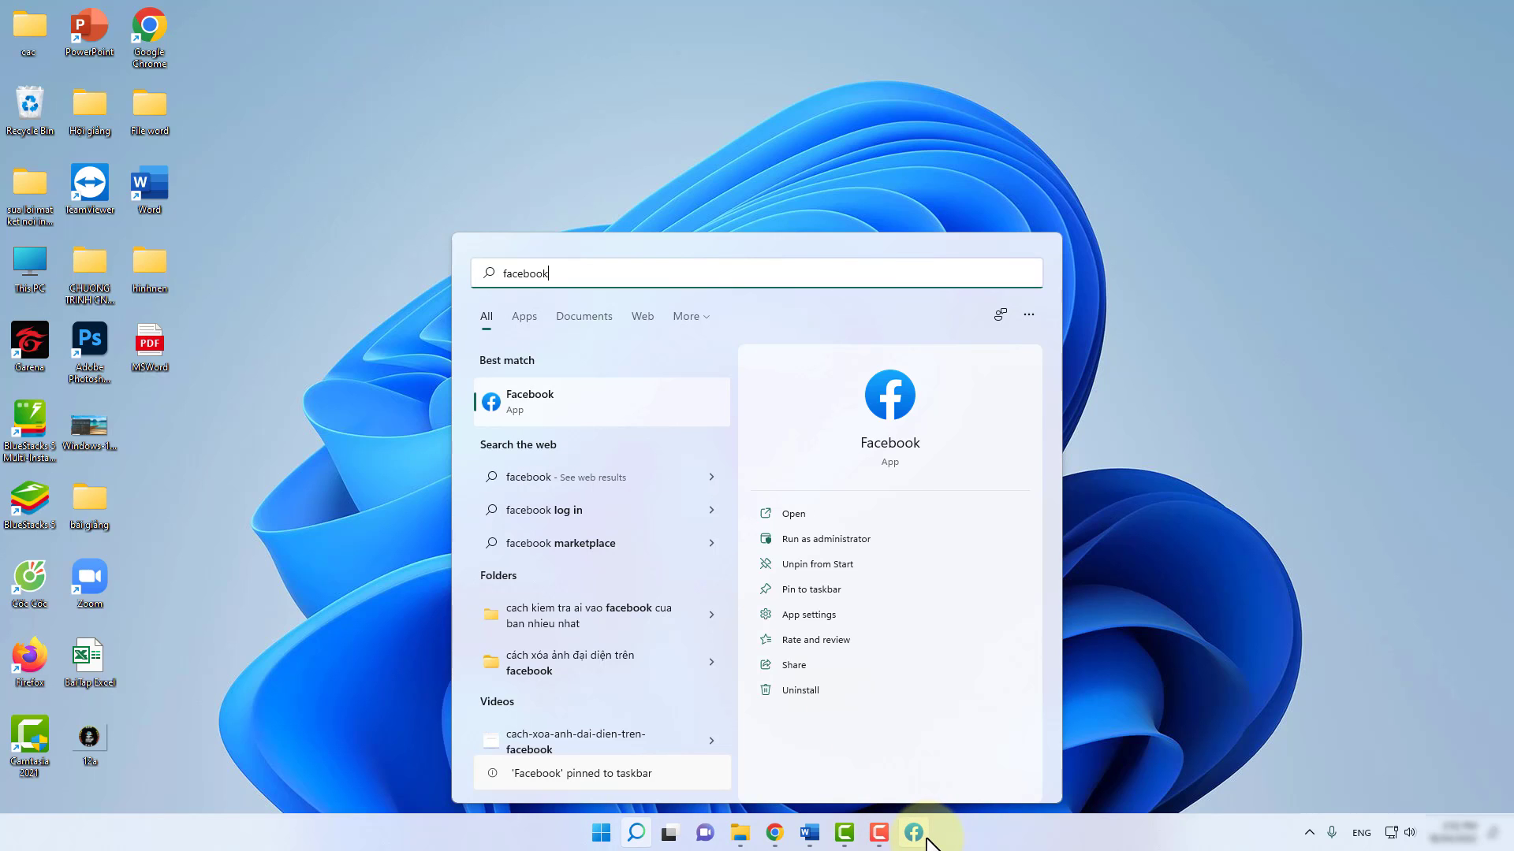
pyautogui.click(1080, 752)
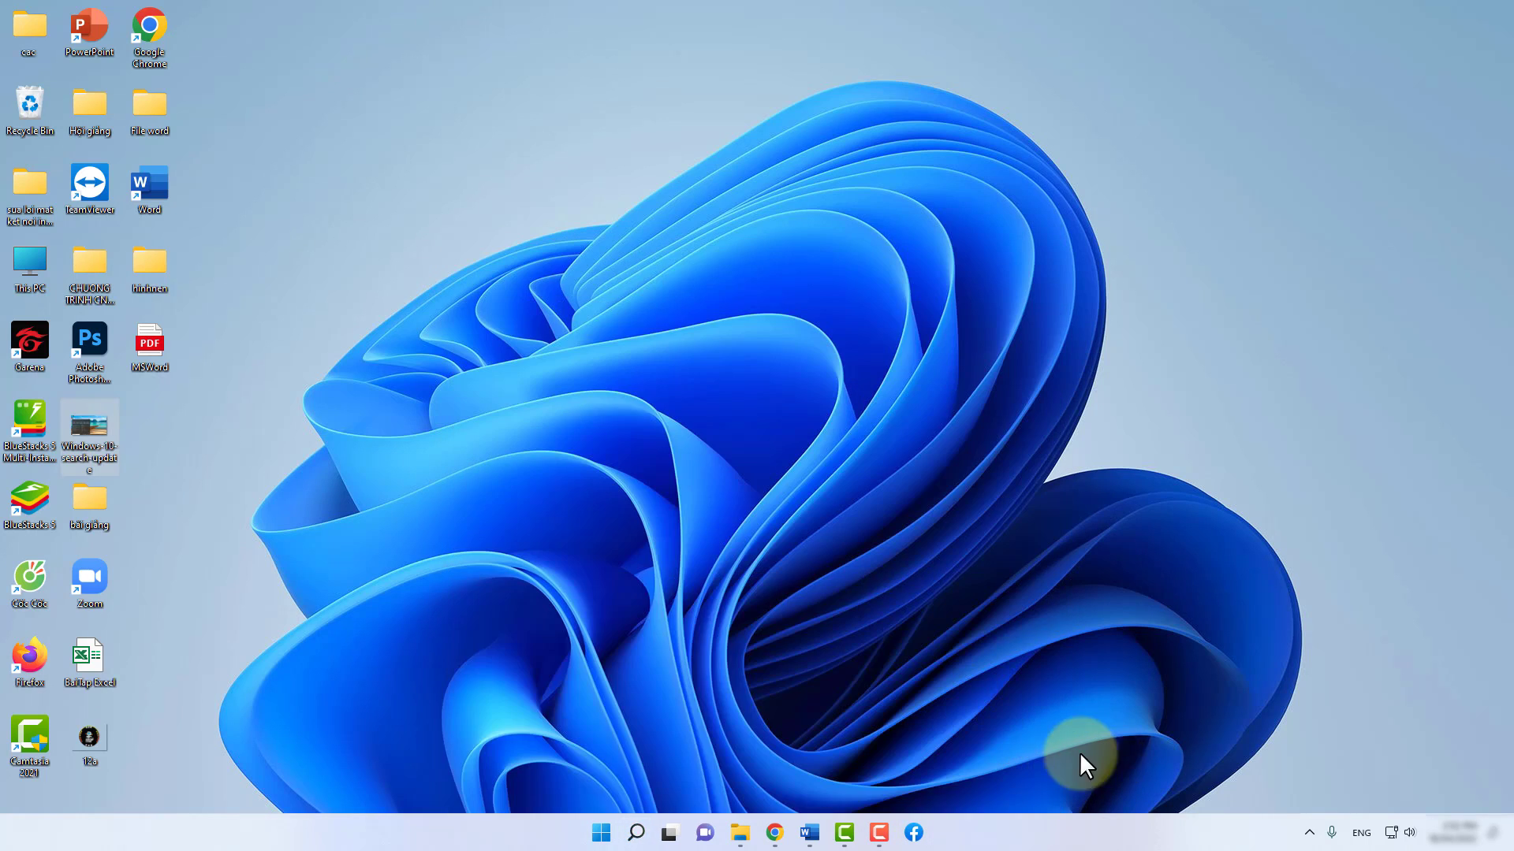
# Launch Facebook from the taskbar, log in with the saved account e-mail and the account password, and close the app window
pyautogui.click(914, 834)
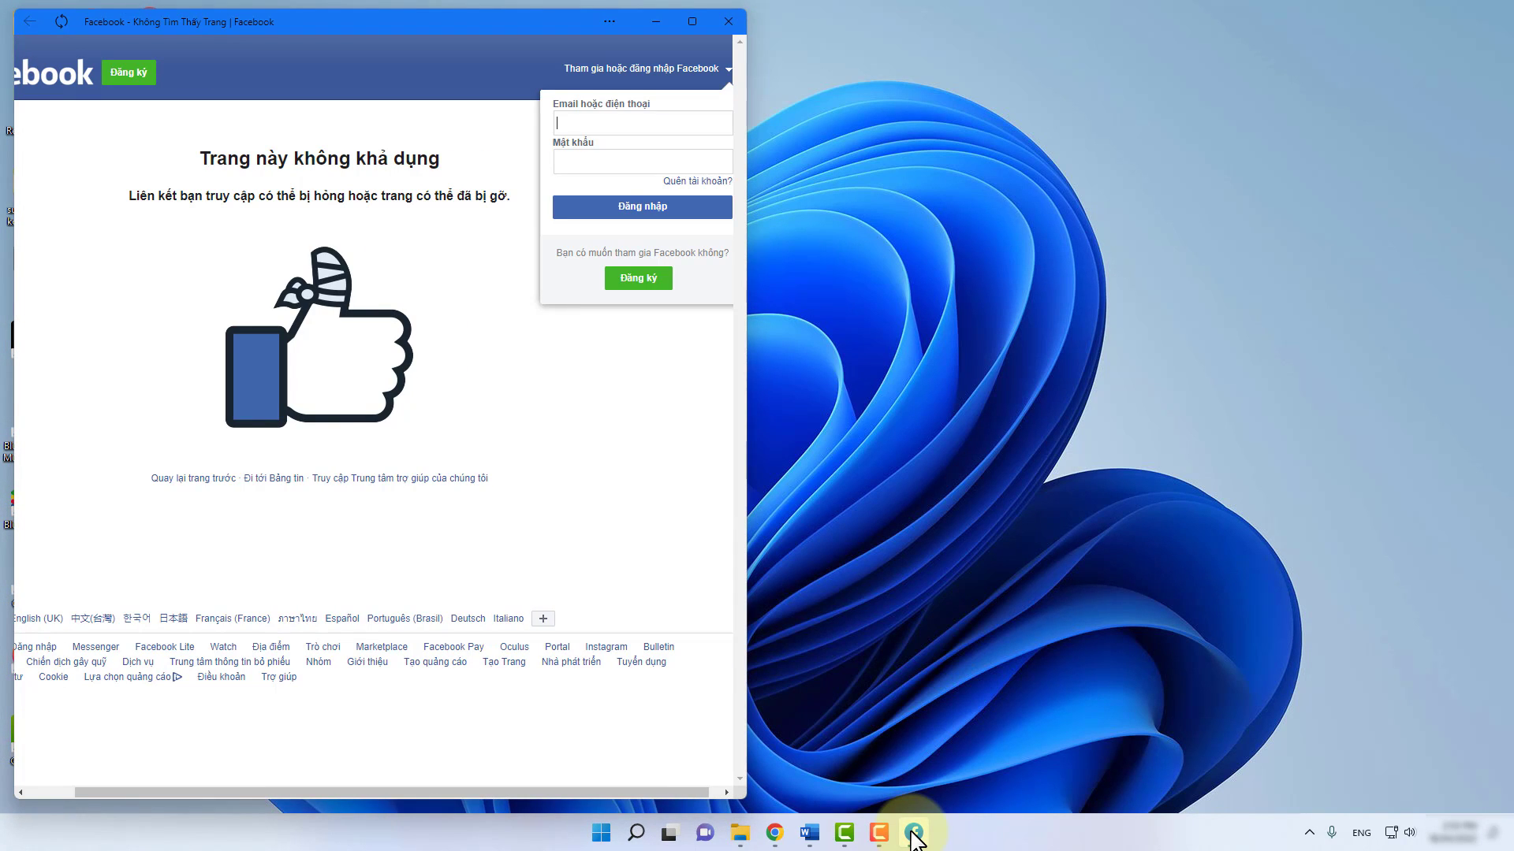
pyautogui.click(569, 120)
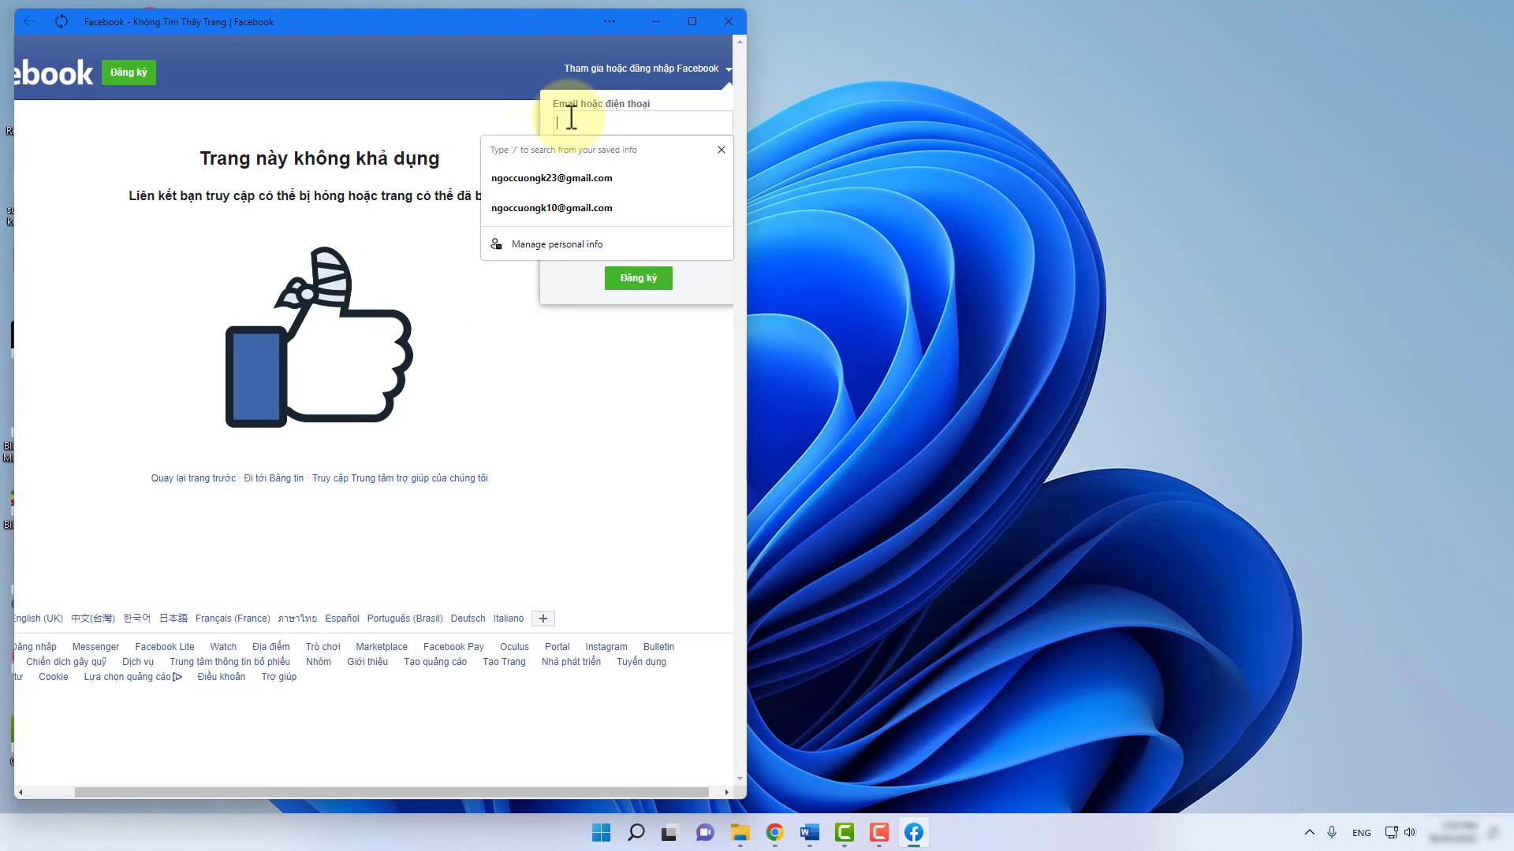
pyautogui.click(548, 178)
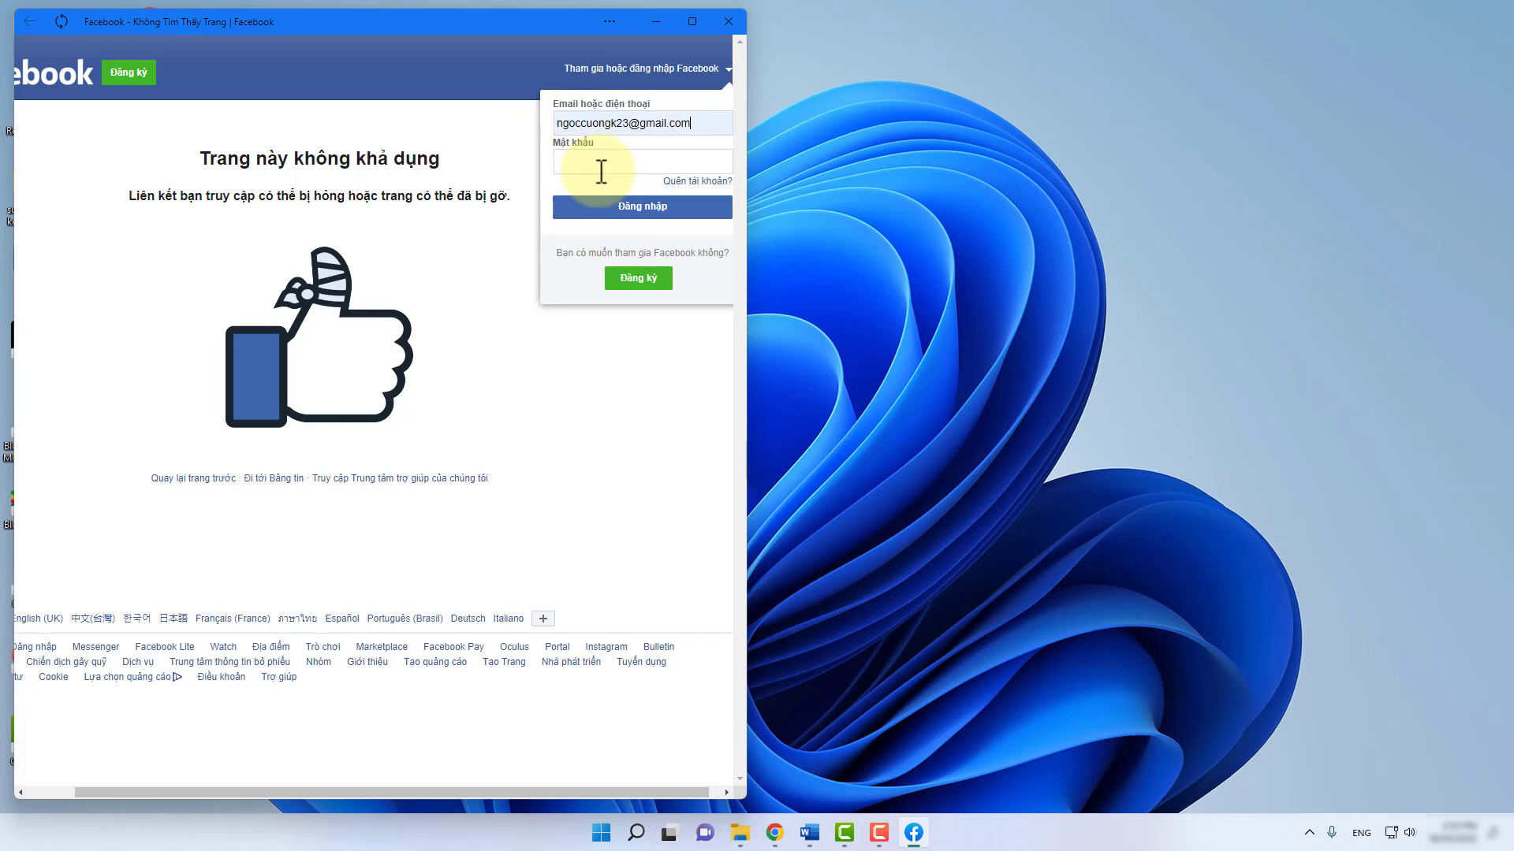
pyautogui.click(600, 163)
pyautogui.press('Return')
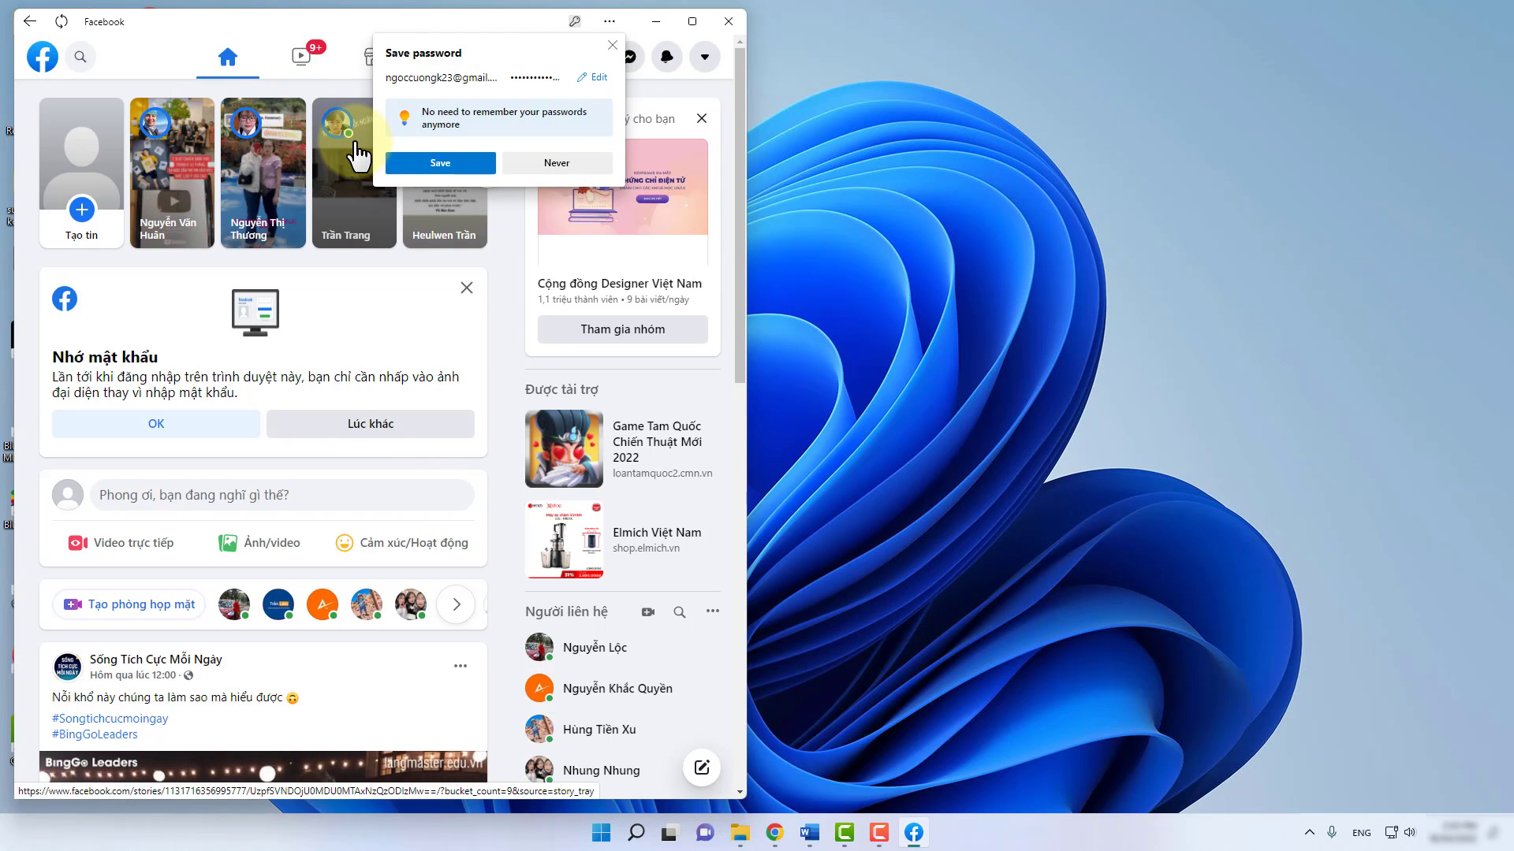
pyautogui.moveTo(917, 840)
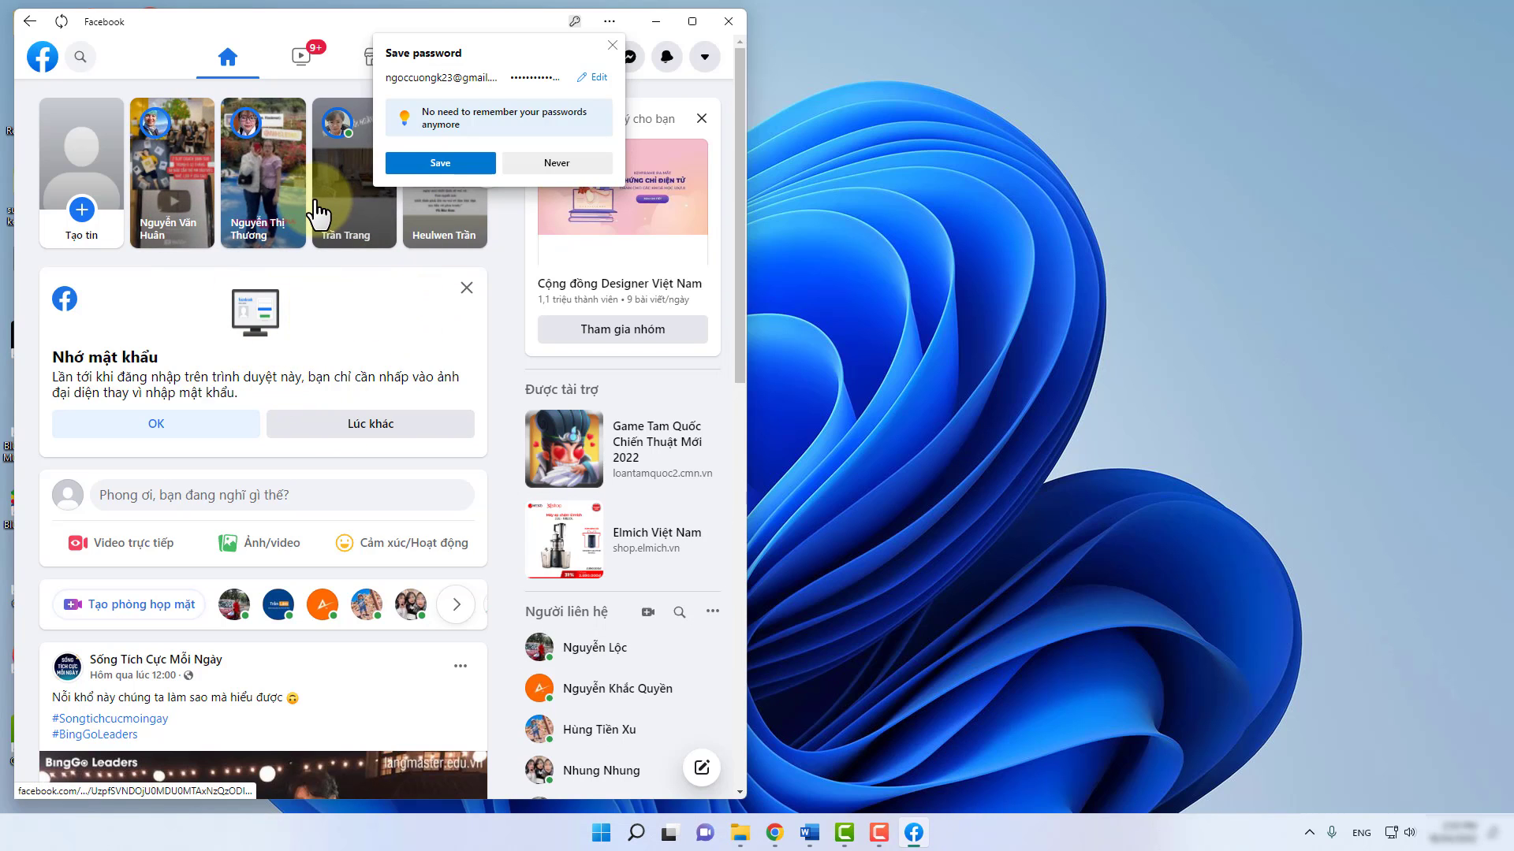
pyautogui.click(735, 17)
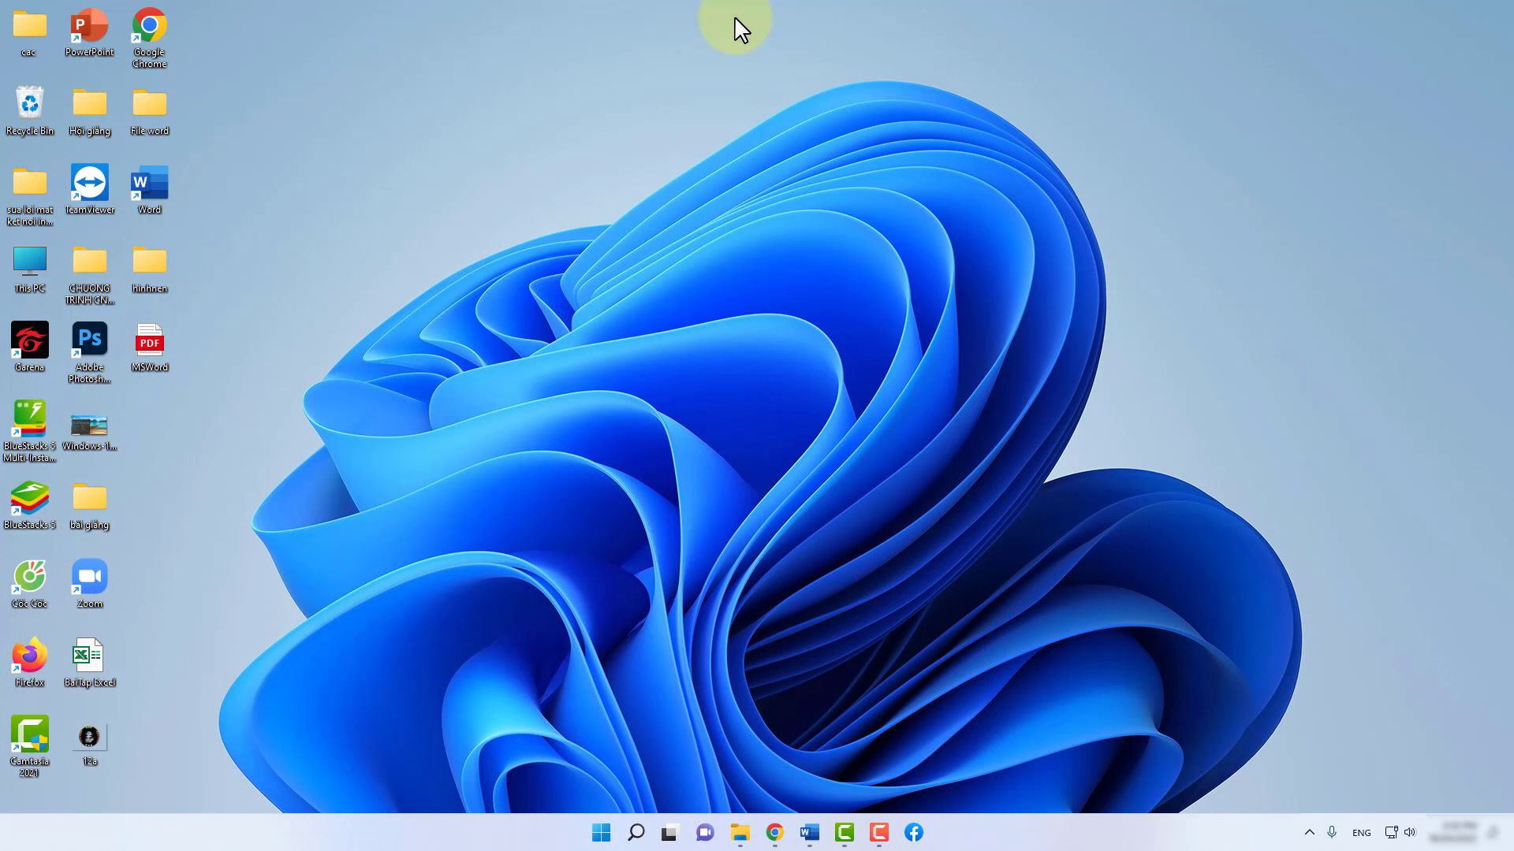
# Search Windows for "facebo" and pin the Facebook app to Start
pyautogui.click(598, 836)
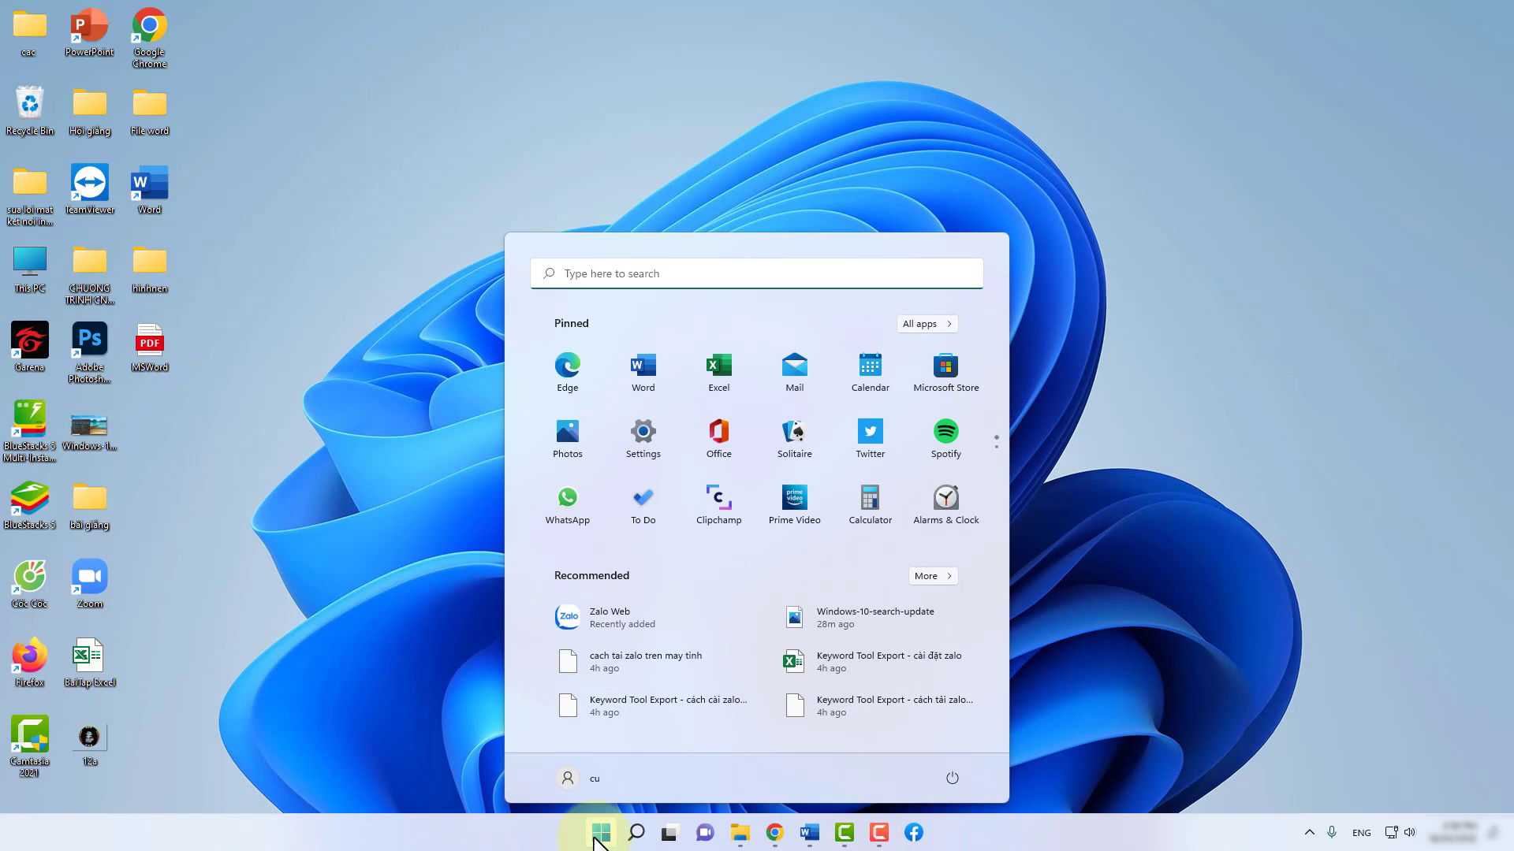
pyautogui.click(638, 831)
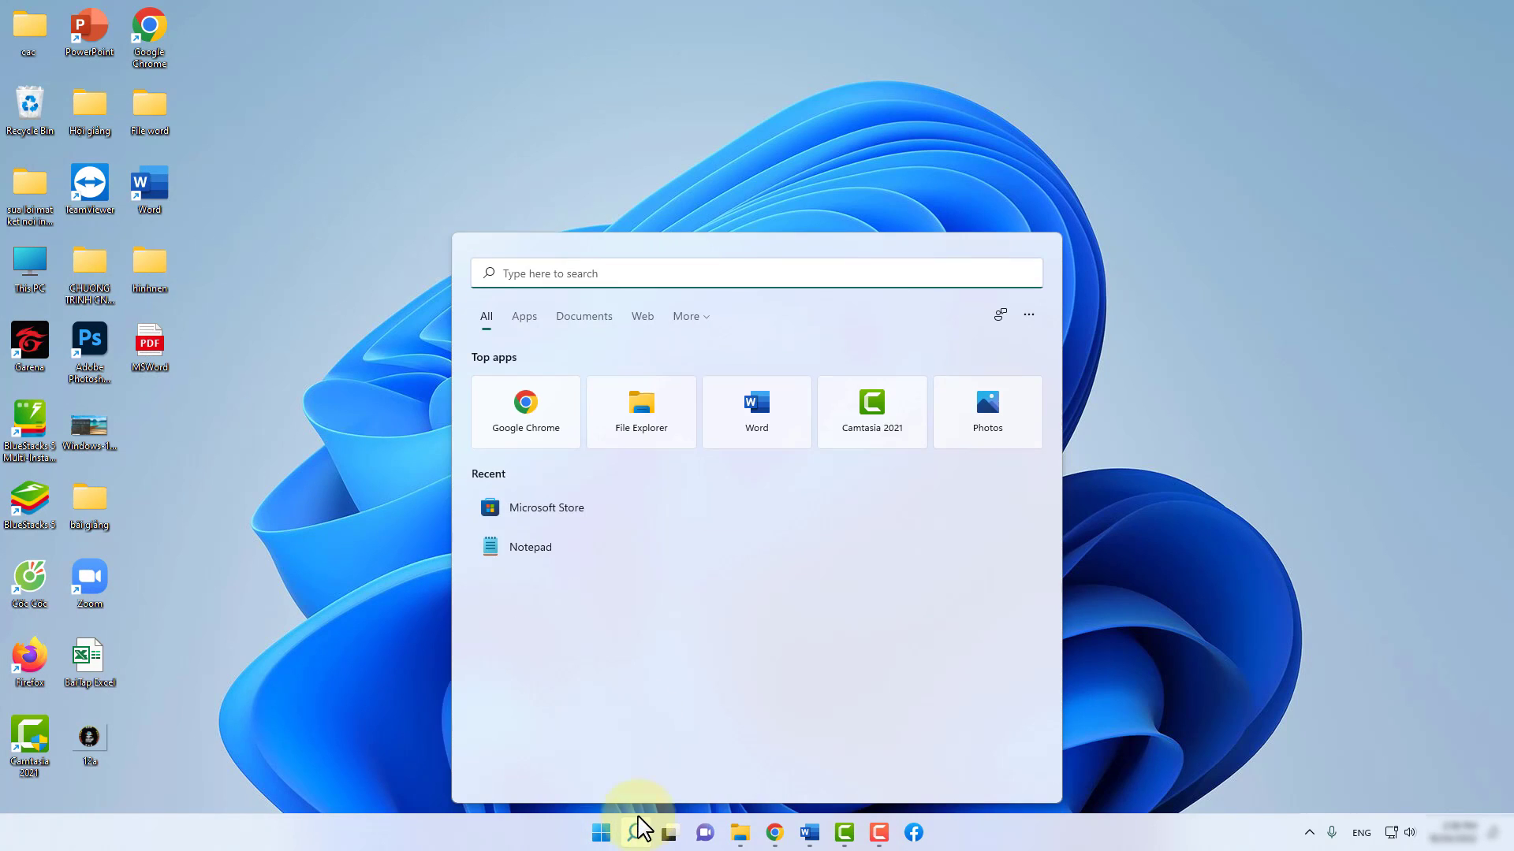
pyautogui.write('fac')
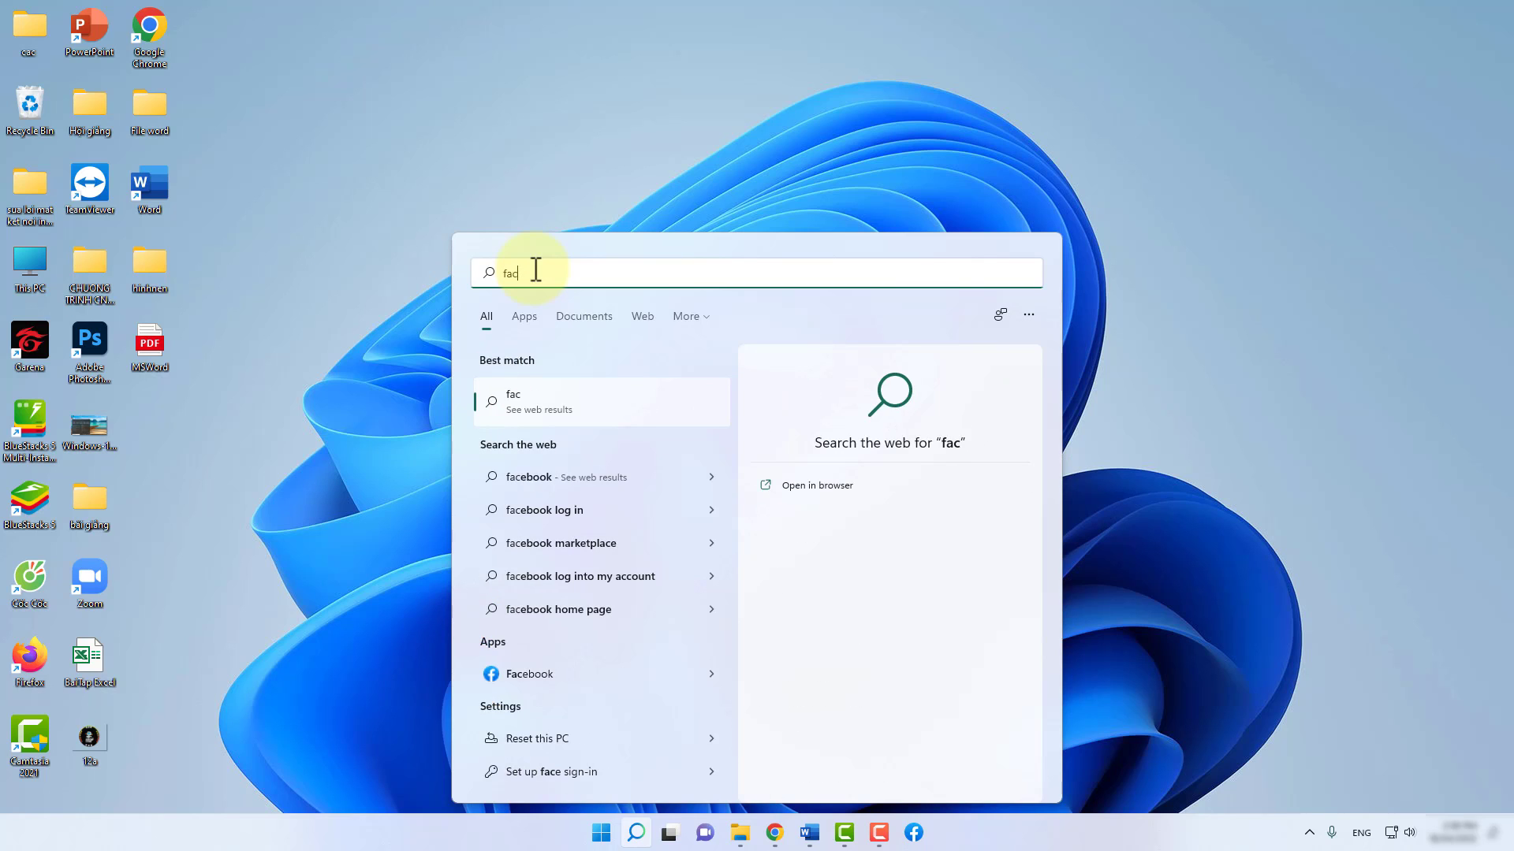
pyautogui.write('ebo')
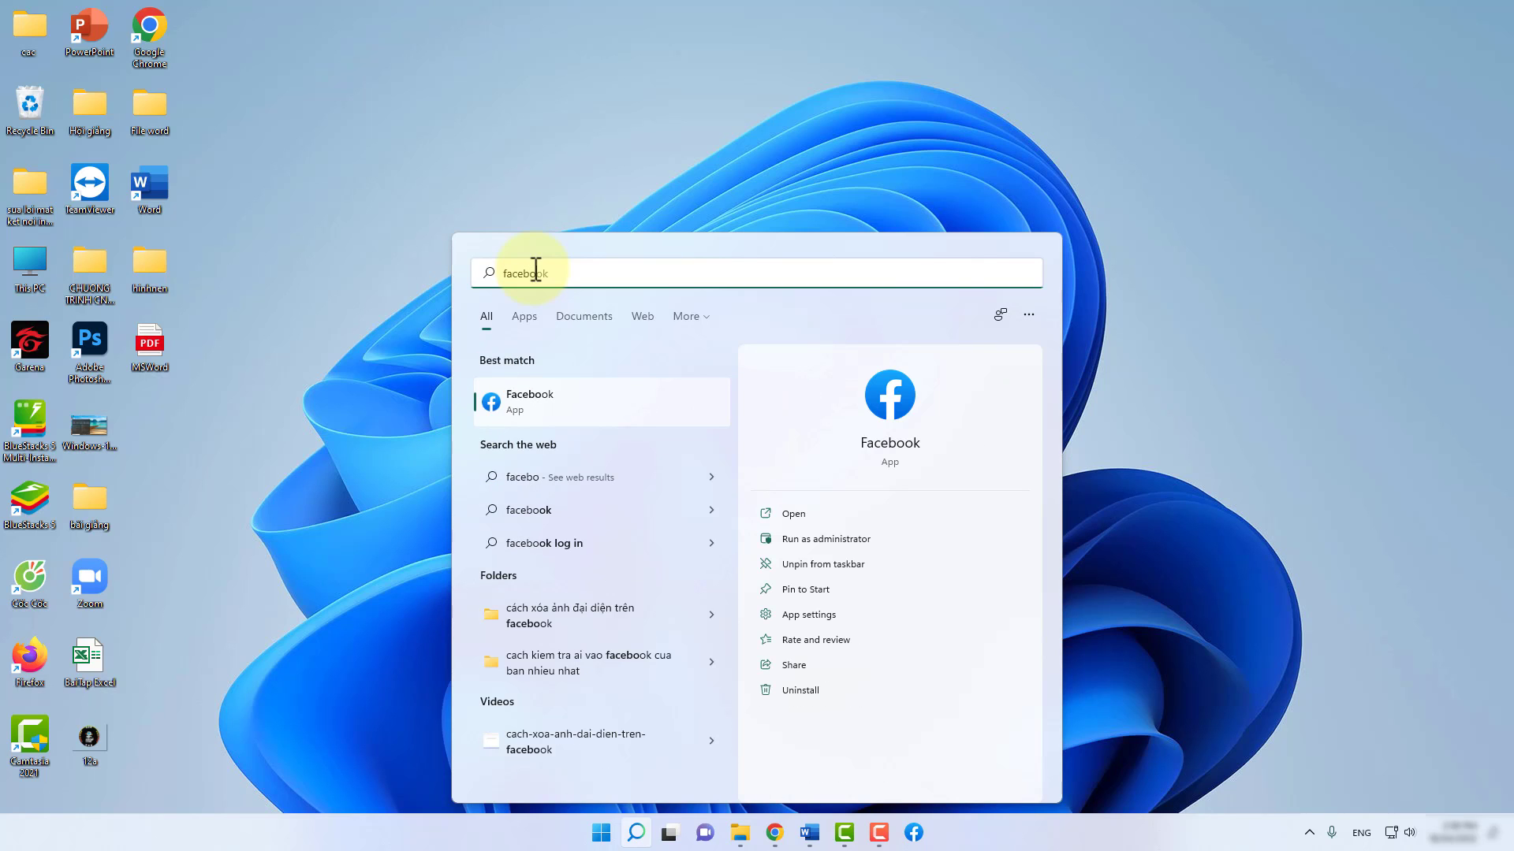
pyautogui.rightClick(533, 401)
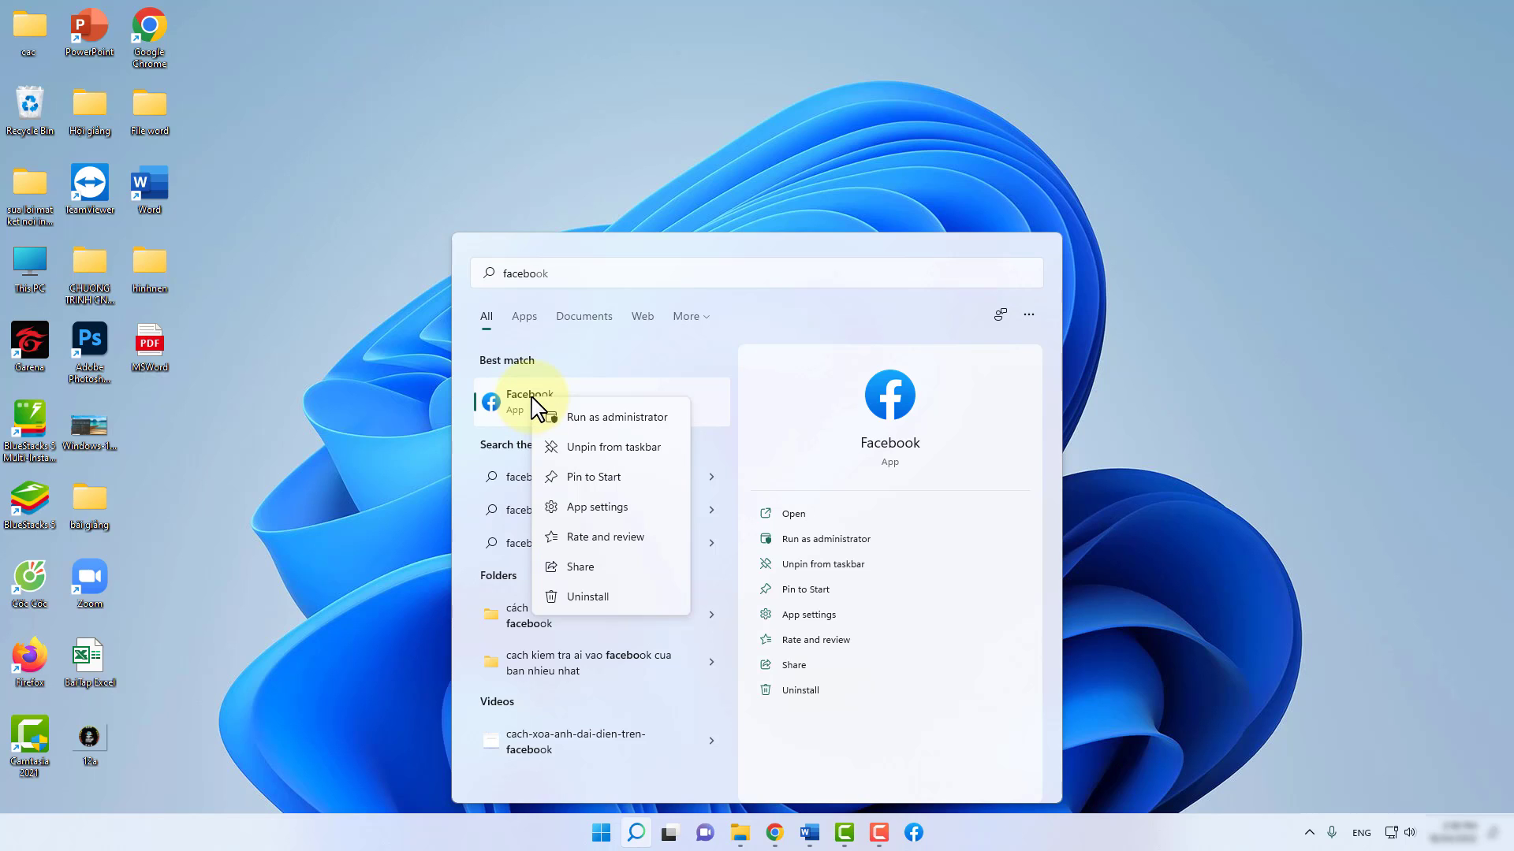
pyautogui.click(572, 481)
pyautogui.click(413, 420)
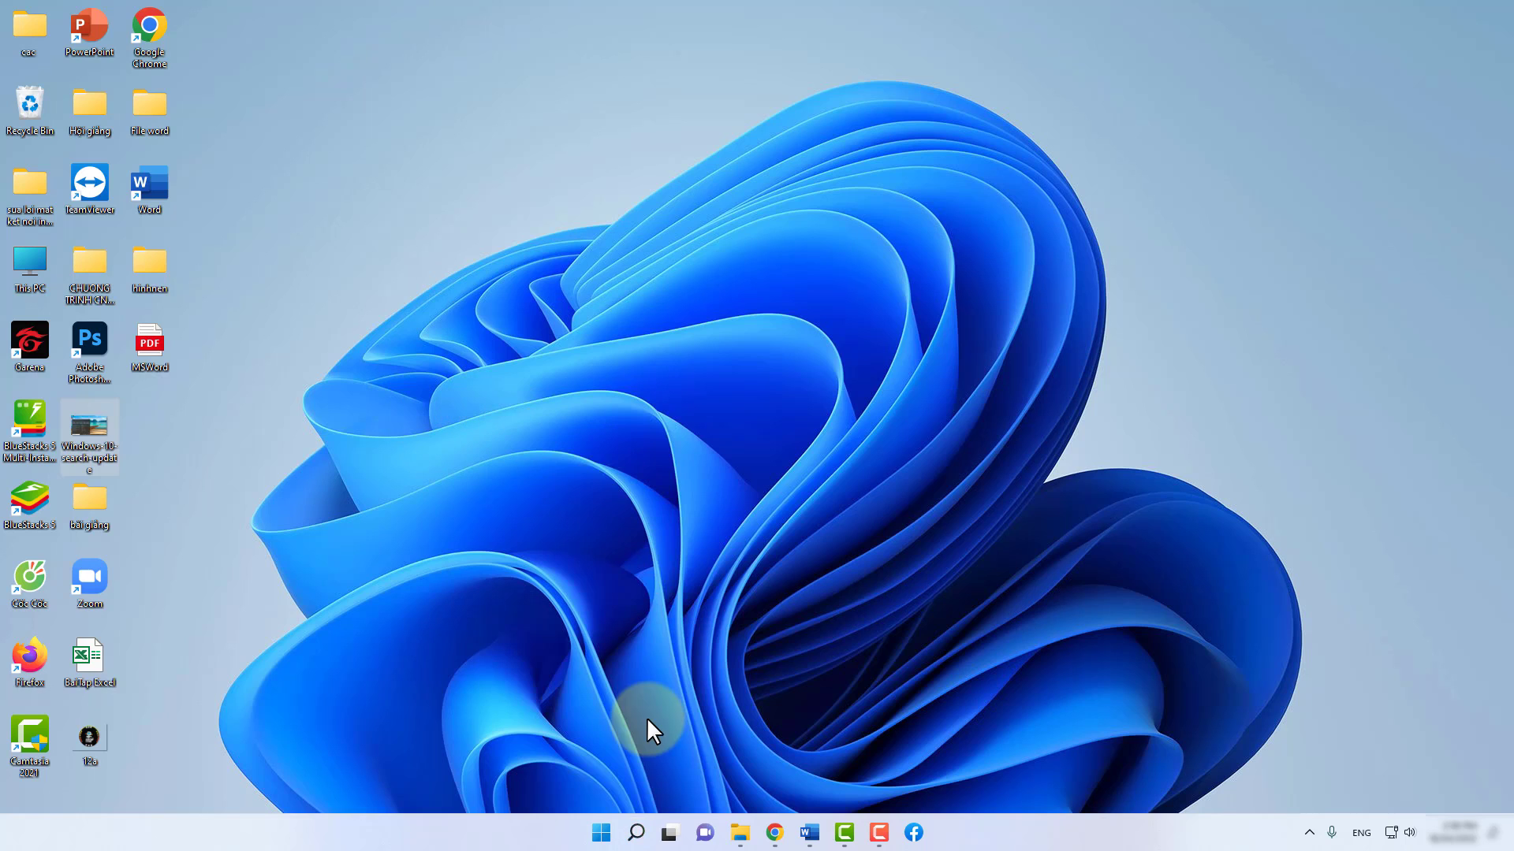
# Launch Facebook from the second page of pinned apps in the Start menu, and close the app window
pyautogui.click(601, 832)
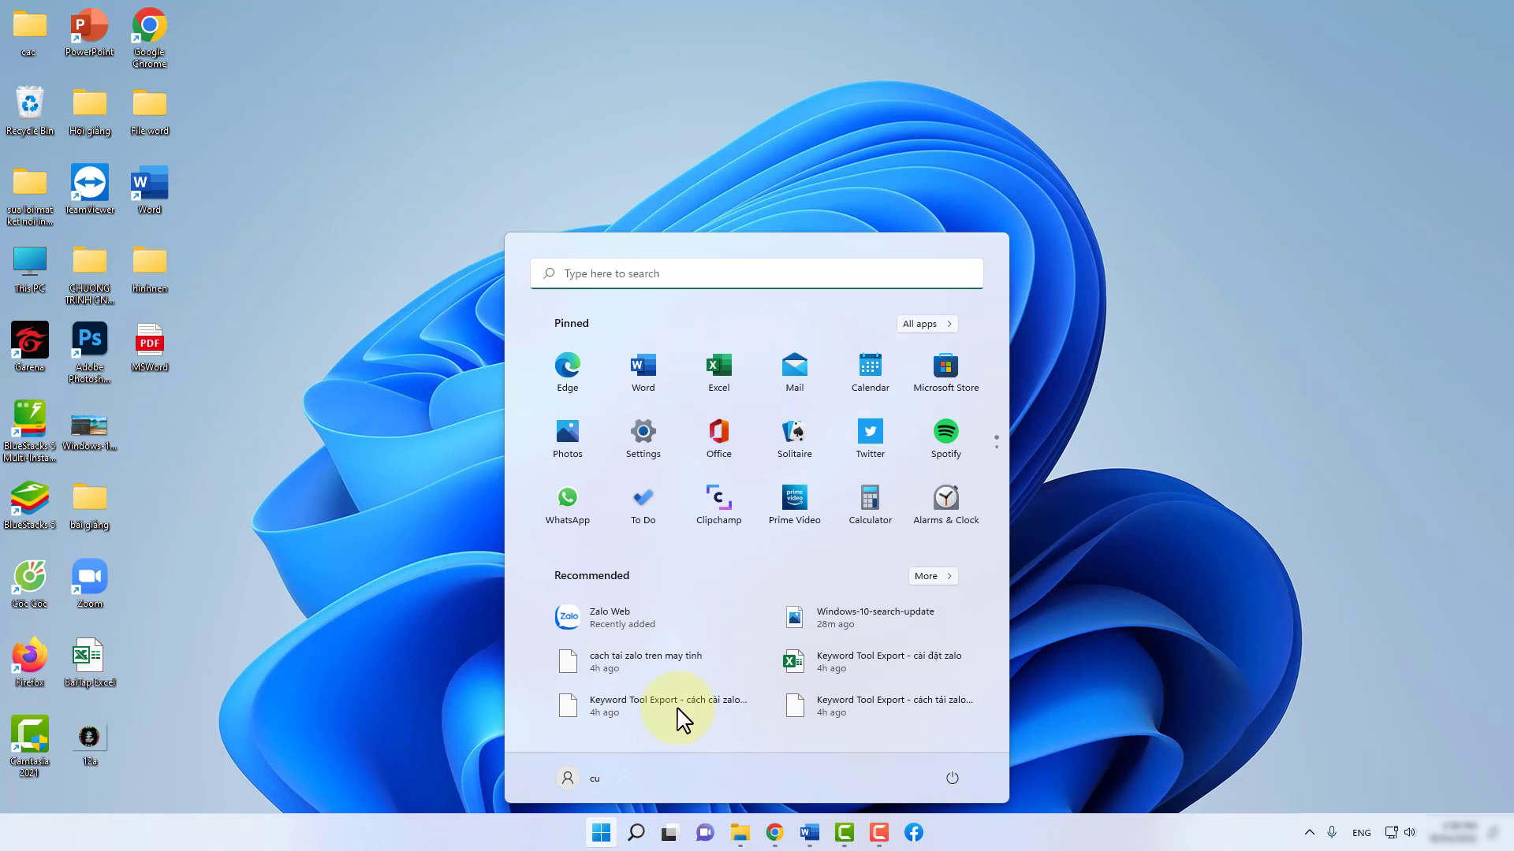
pyautogui.scroll(-1, 781, 463)
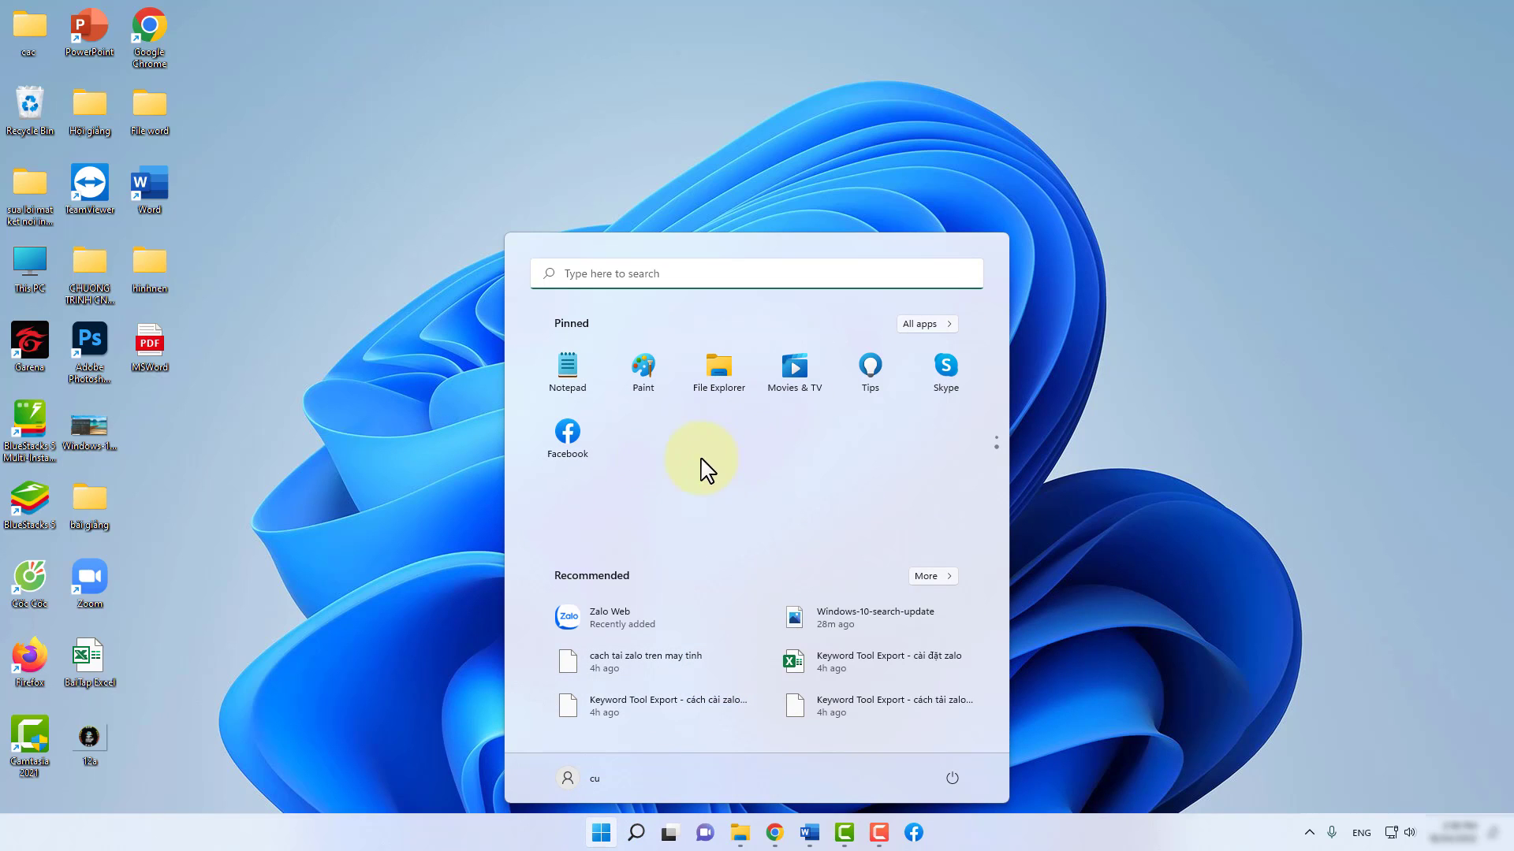
pyautogui.click(575, 445)
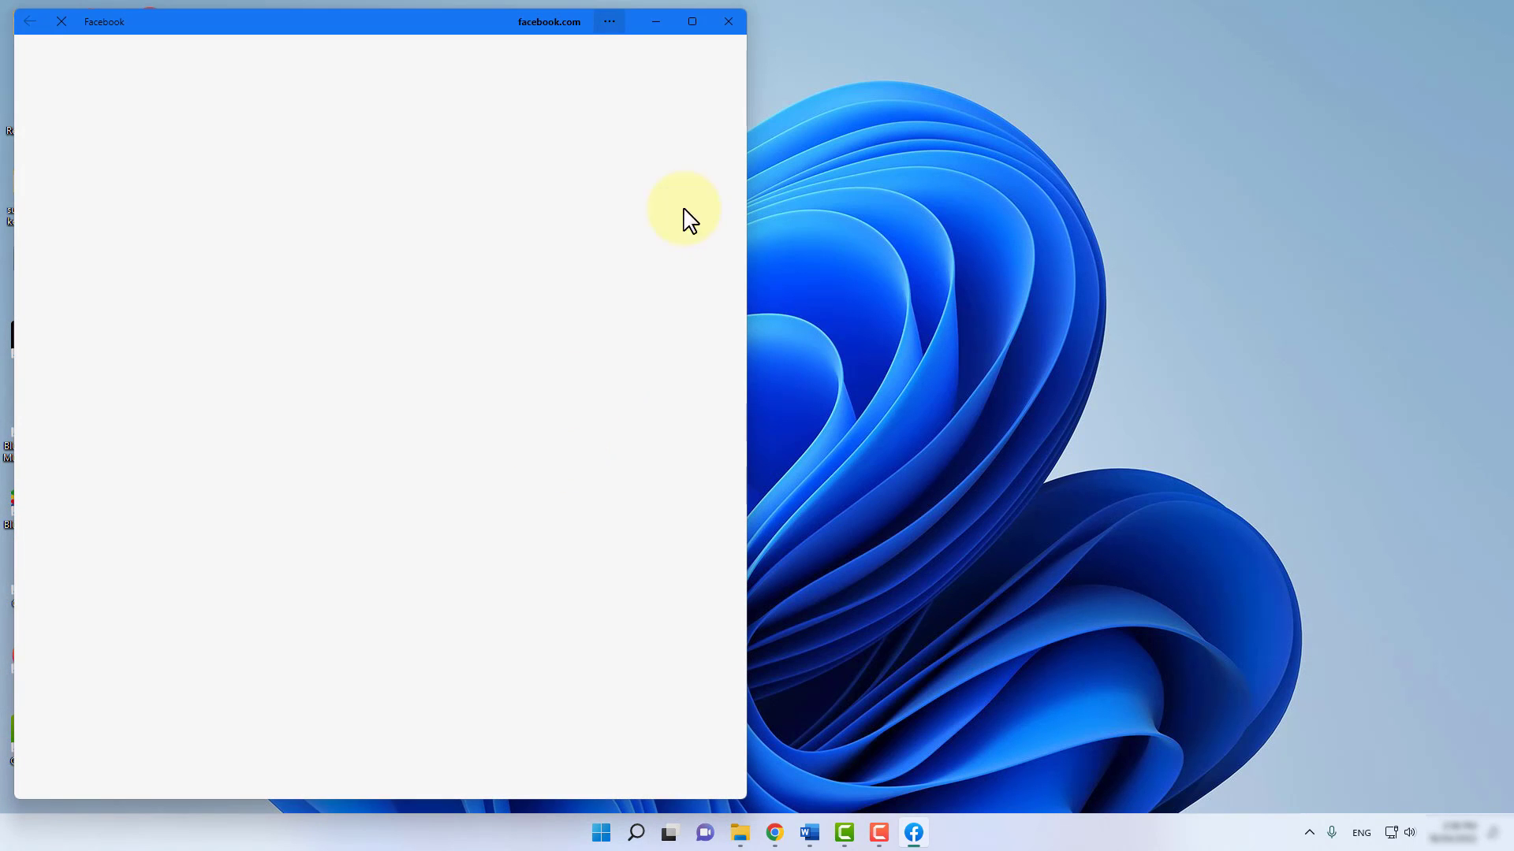
pyautogui.click(729, 22)
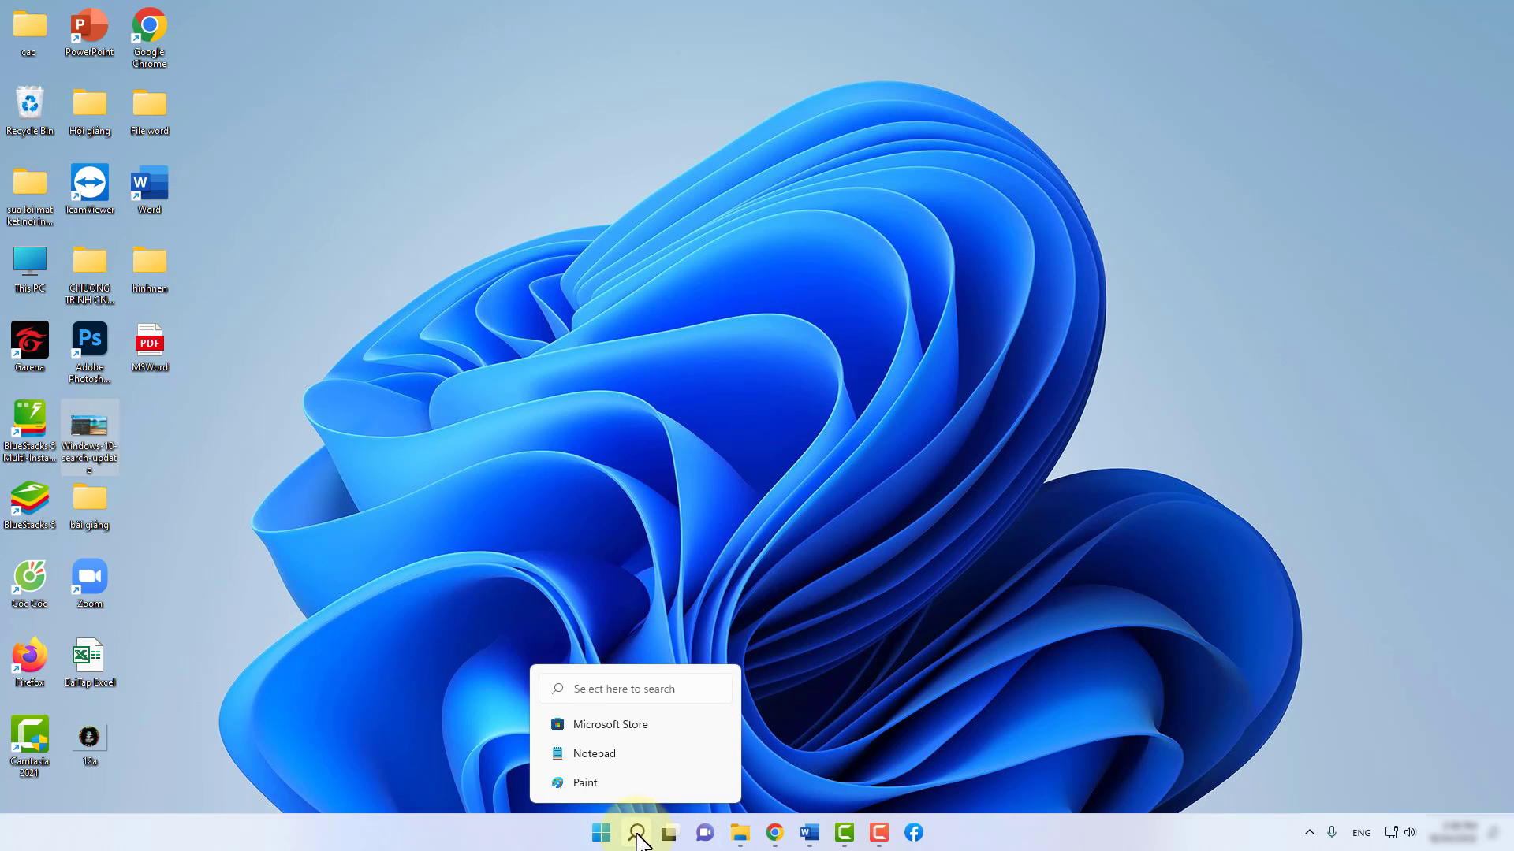
# View the Windows-10-search-update picture from the desktop, then try a Windows search for "face" and clear the search text
pyautogui.doubleClick(106, 427)
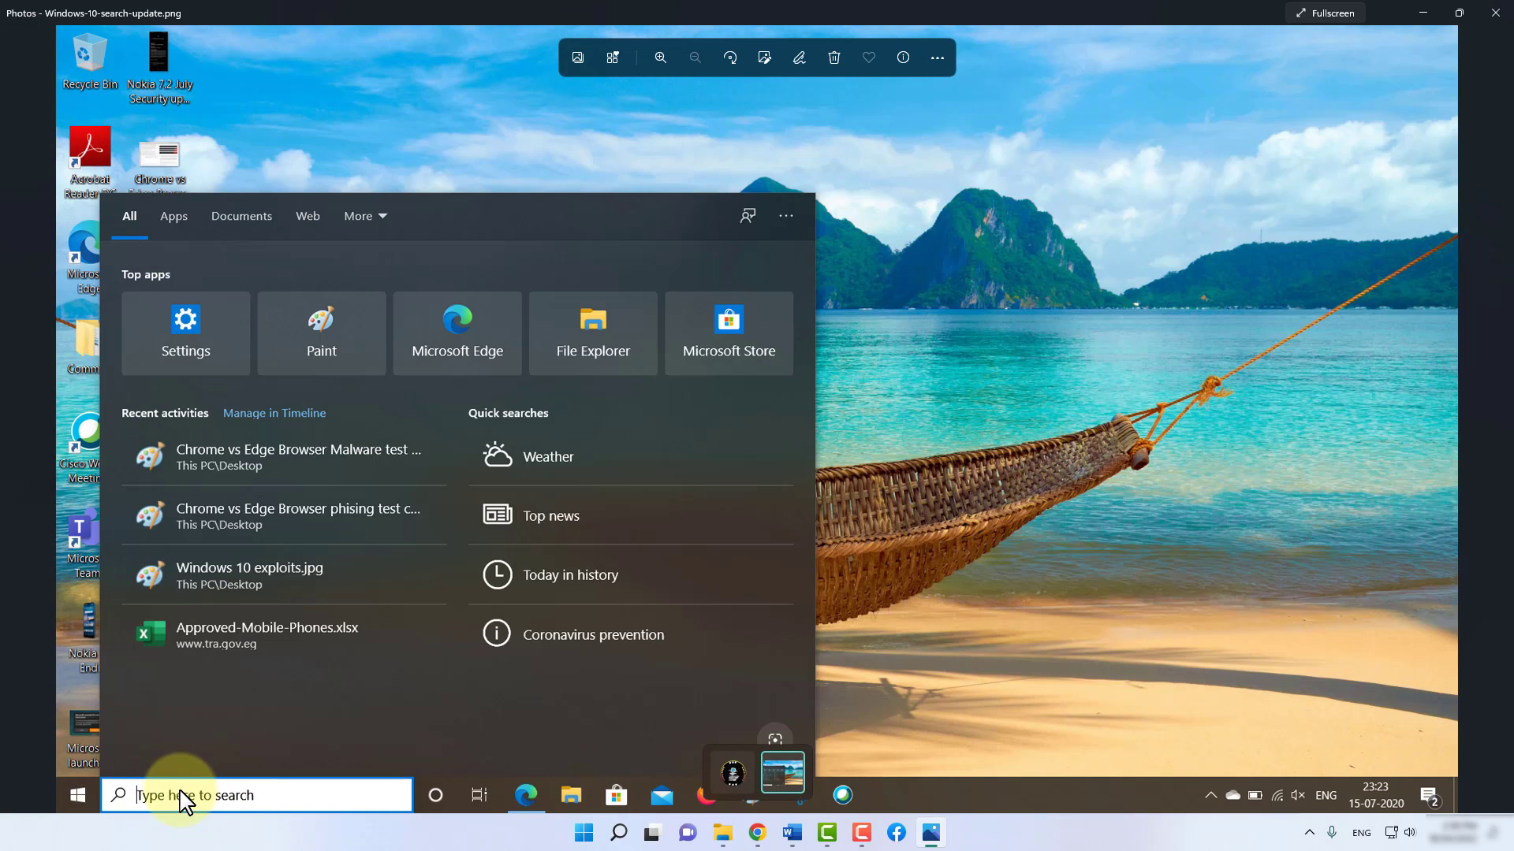
pyautogui.click(1495, 12)
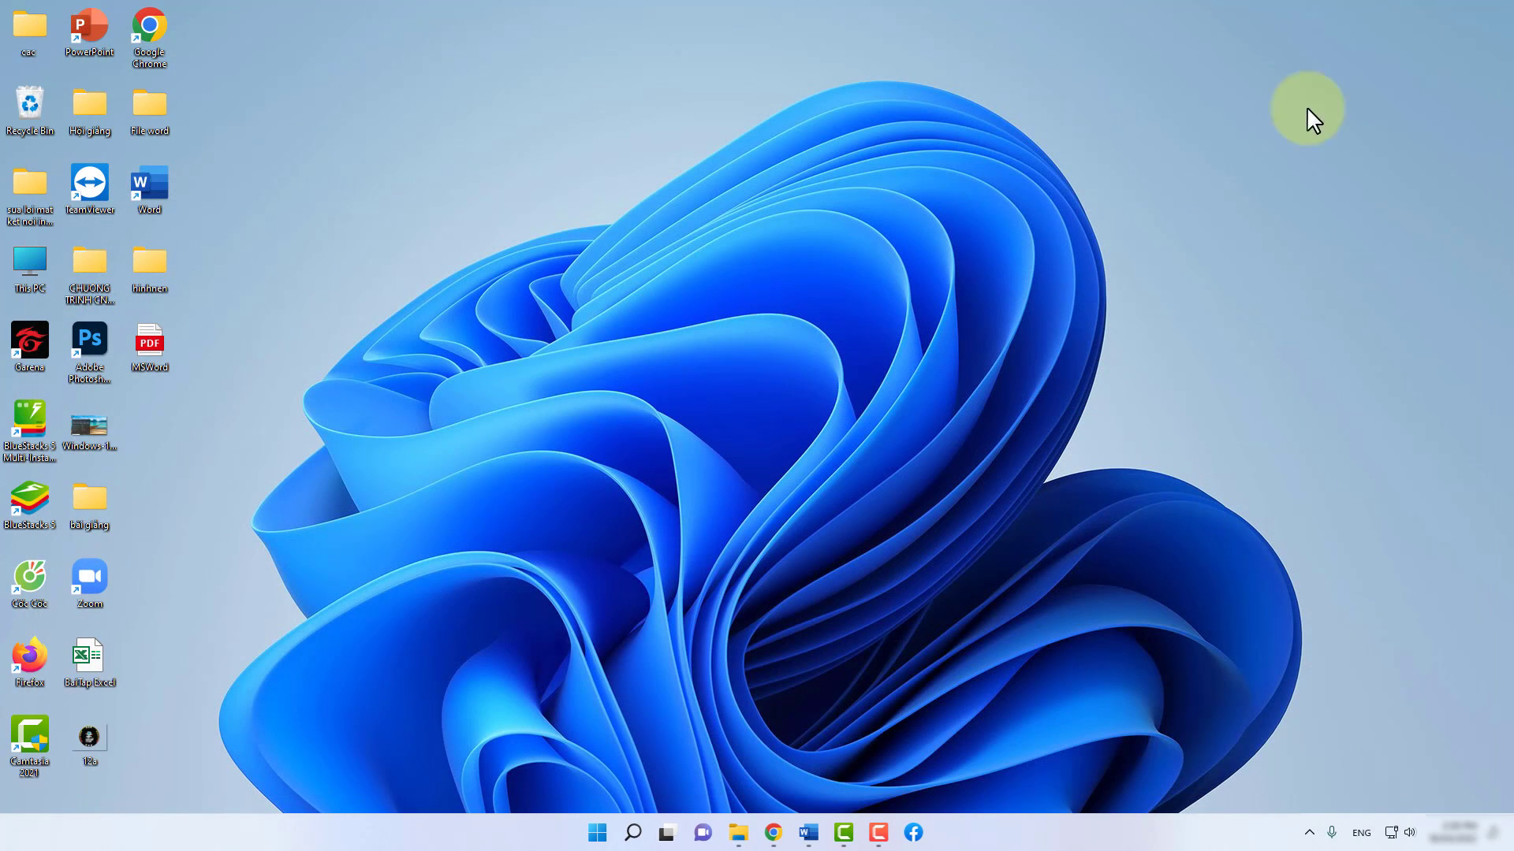
pyautogui.click(636, 834)
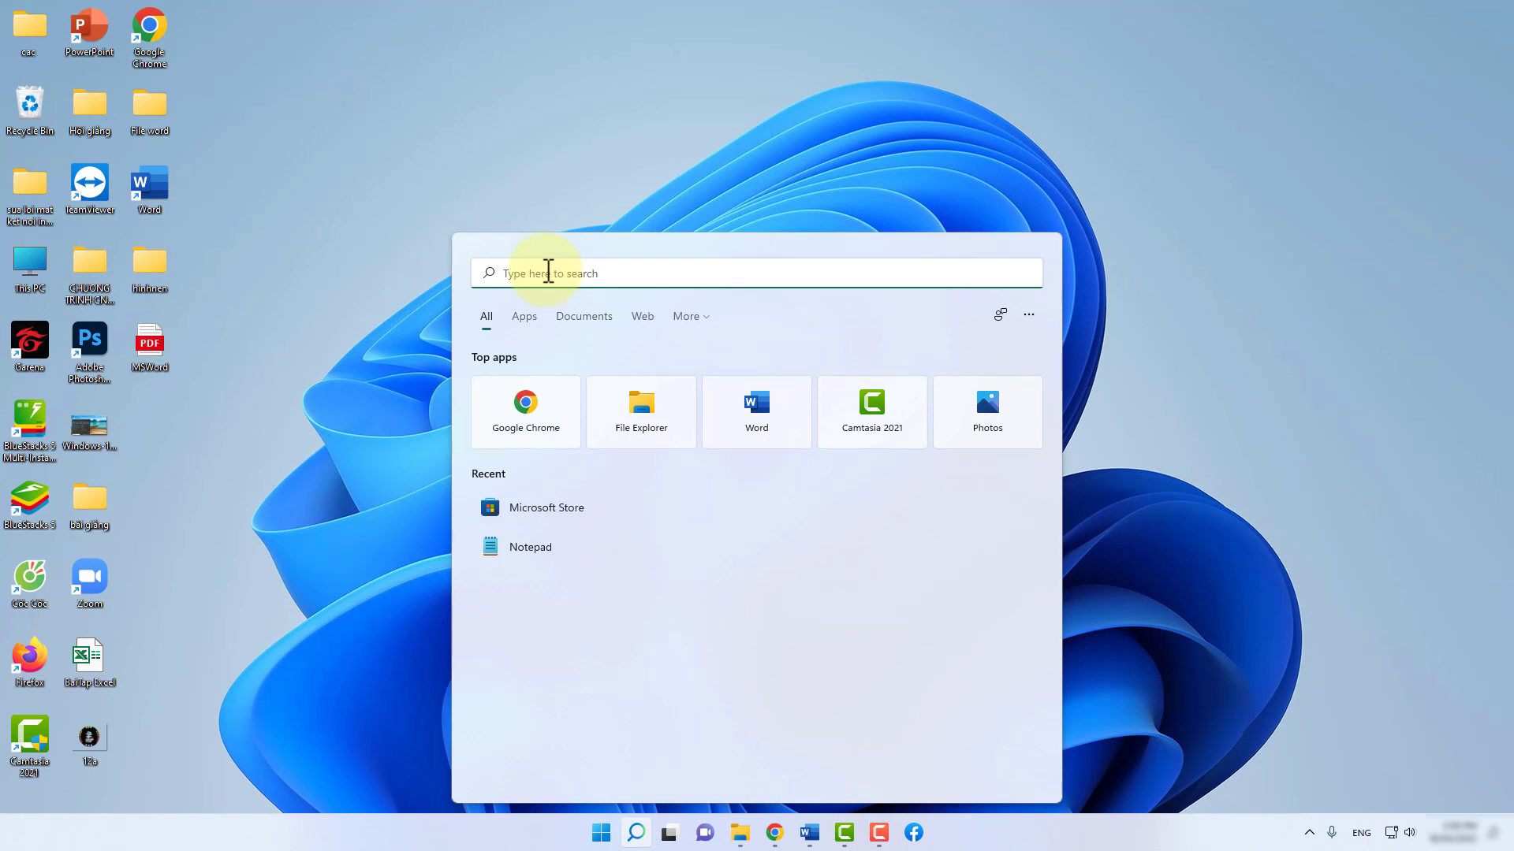
pyautogui.write('face')
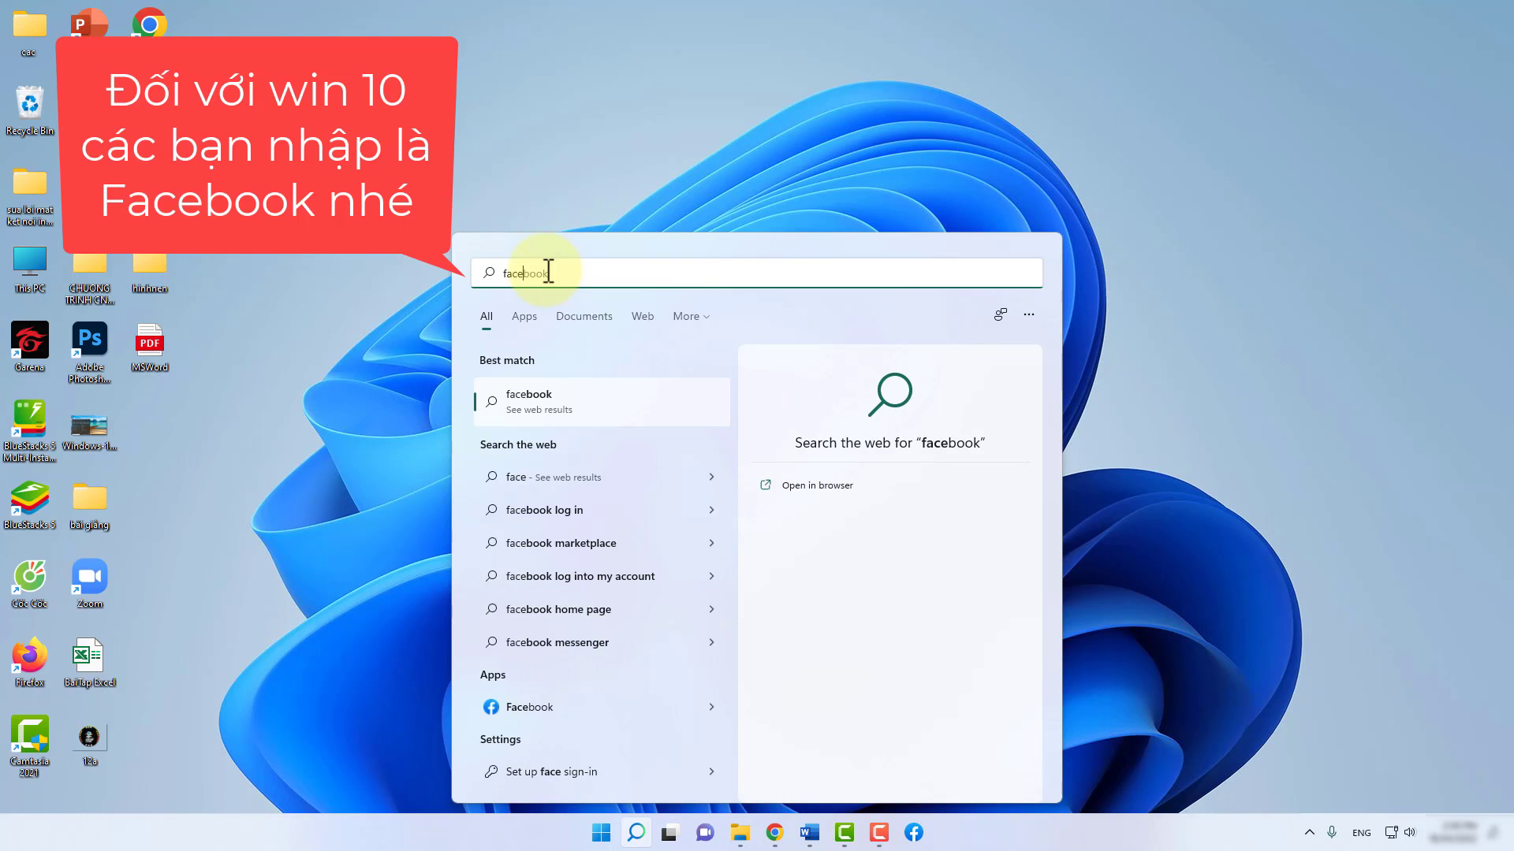
pyautogui.press('BackSpace')
pyautogui.press('BackSpace')
pyautogui.press('BackSpace')
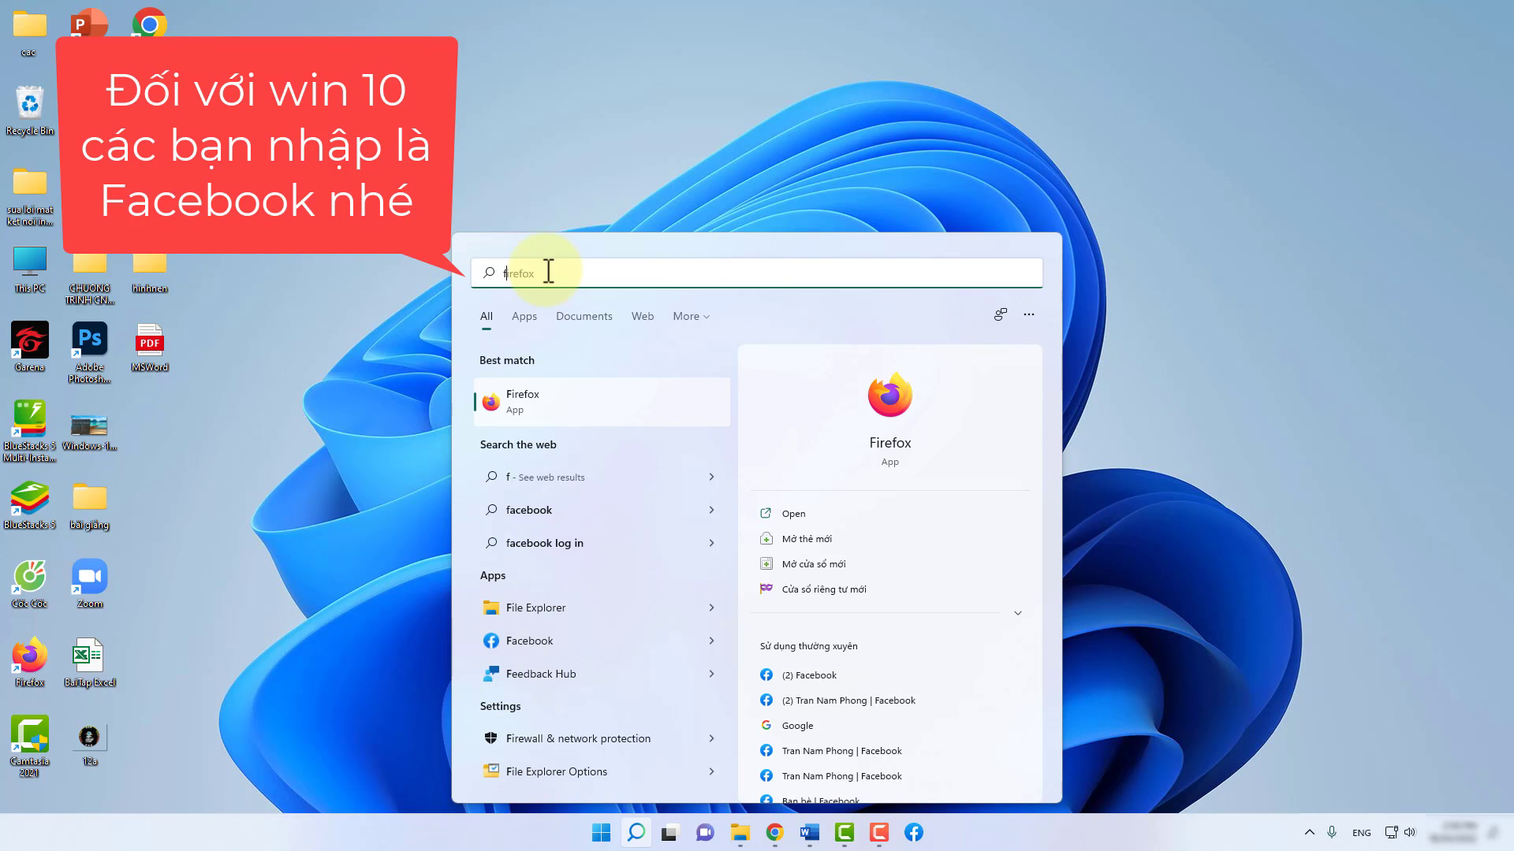
pyautogui.press('BackSpace')
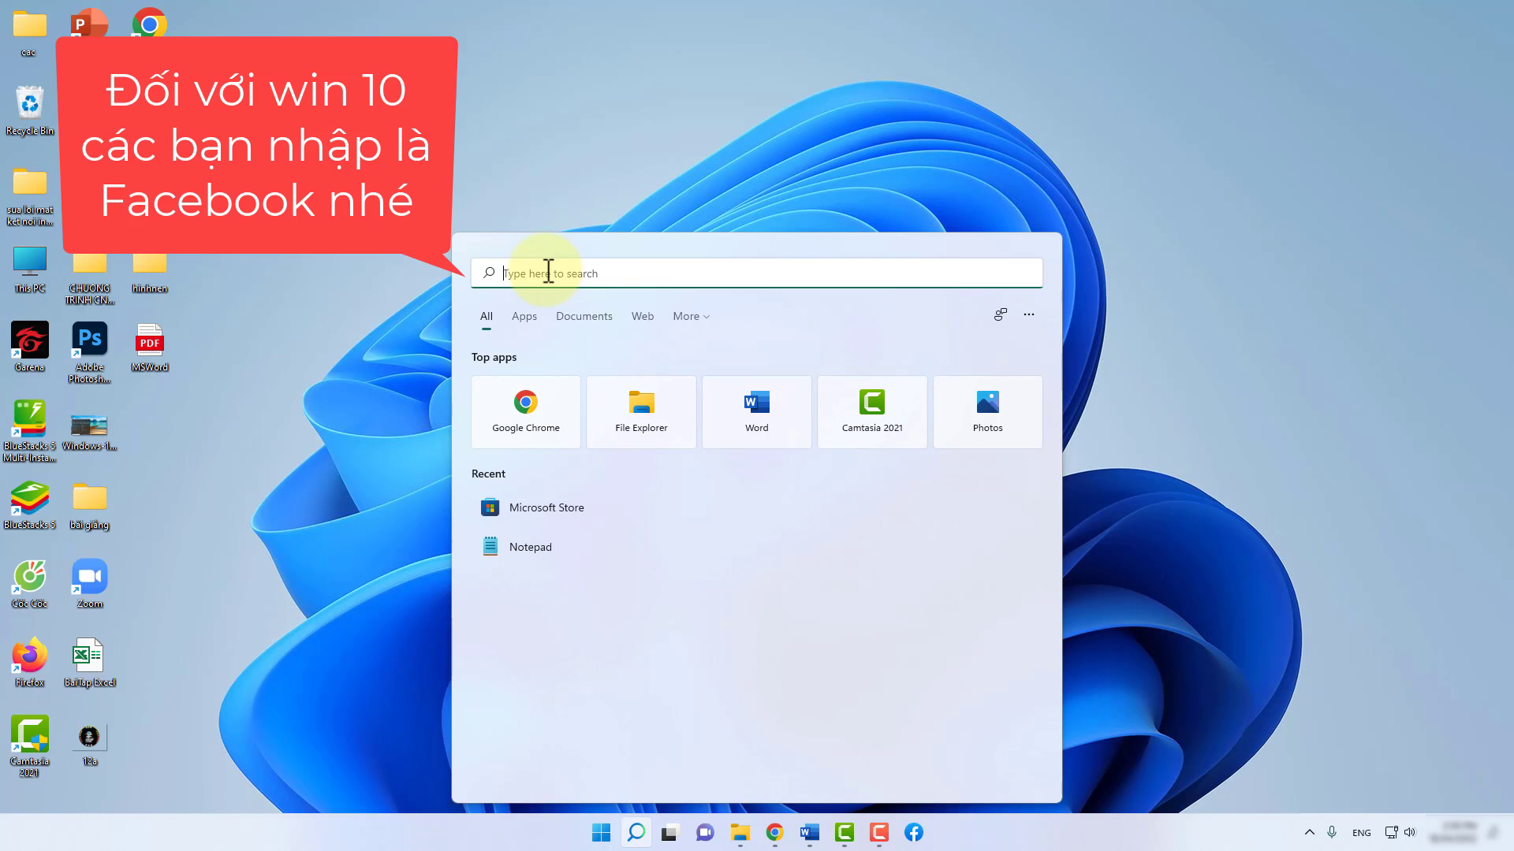
# Search Windows for "google" and open the file location of the Google Chrome app
pyautogui.write('gôg')
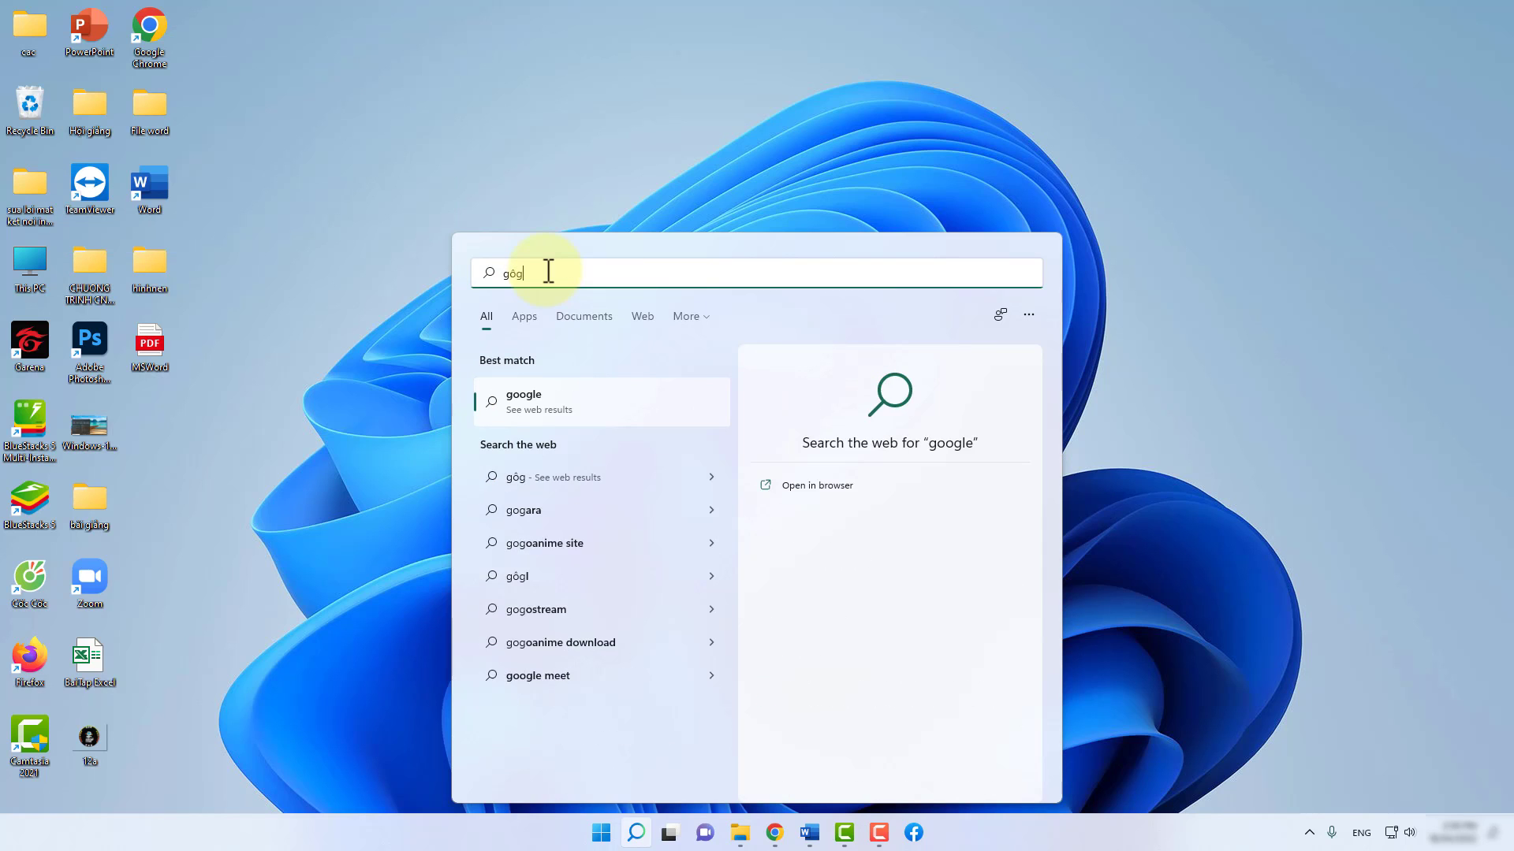
pyautogui.press('BackSpace')
pyautogui.write('oogle')
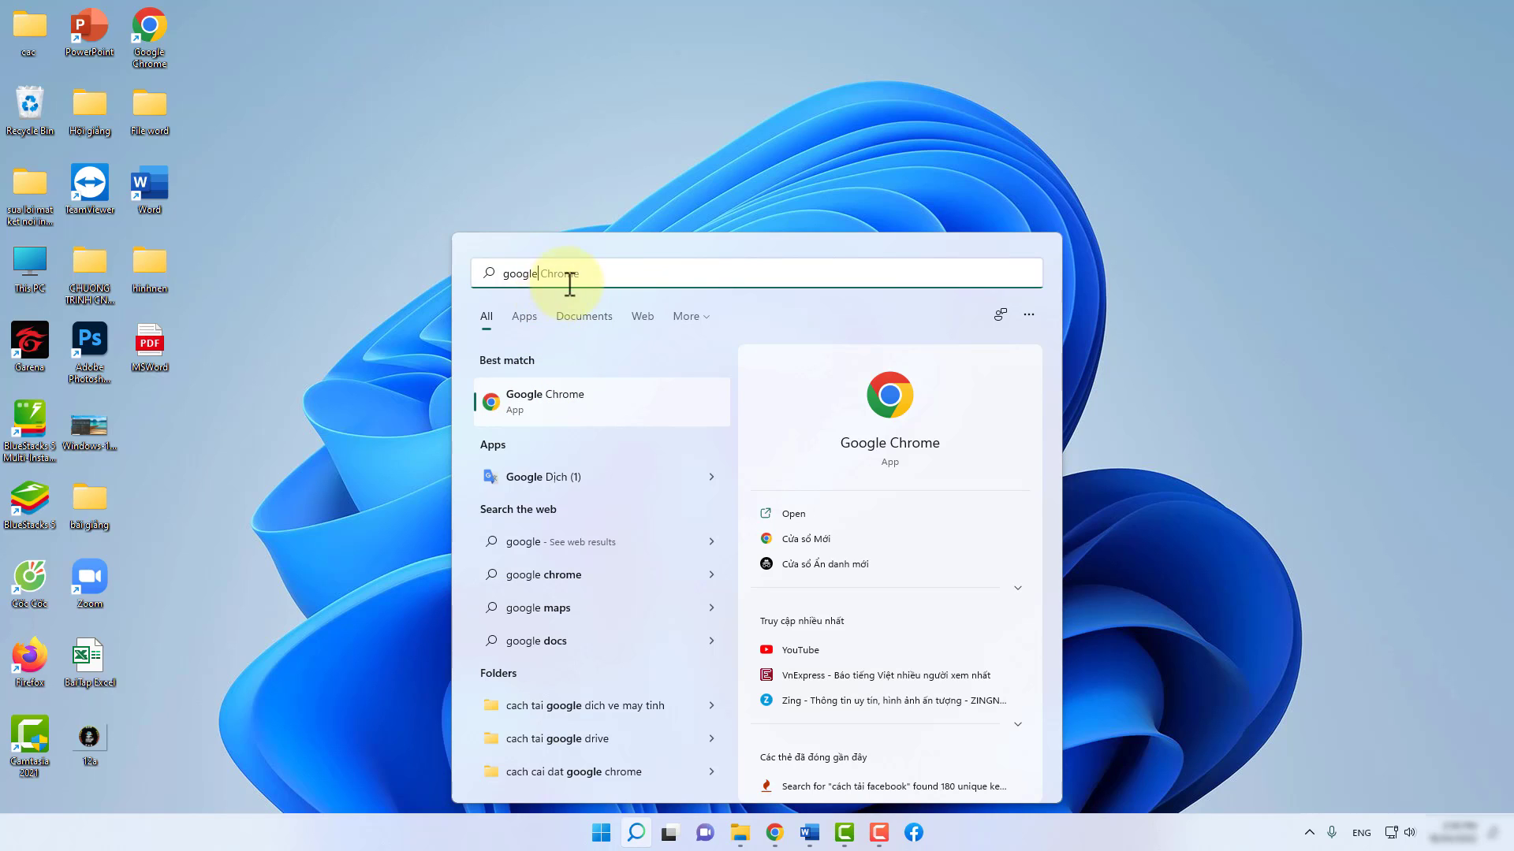
pyautogui.rightClick(545, 403)
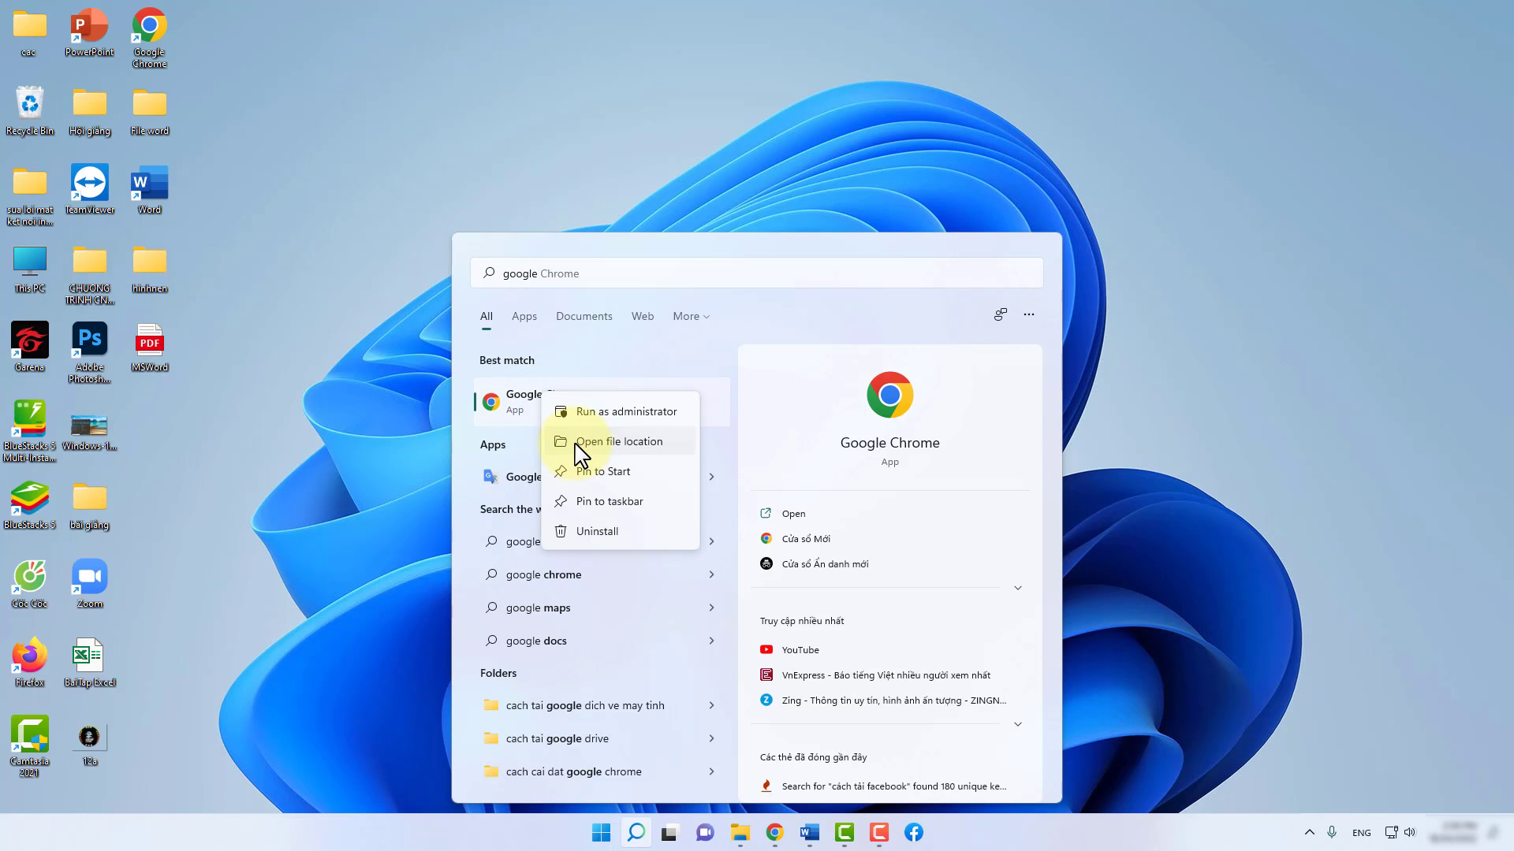
pyautogui.click(623, 445)
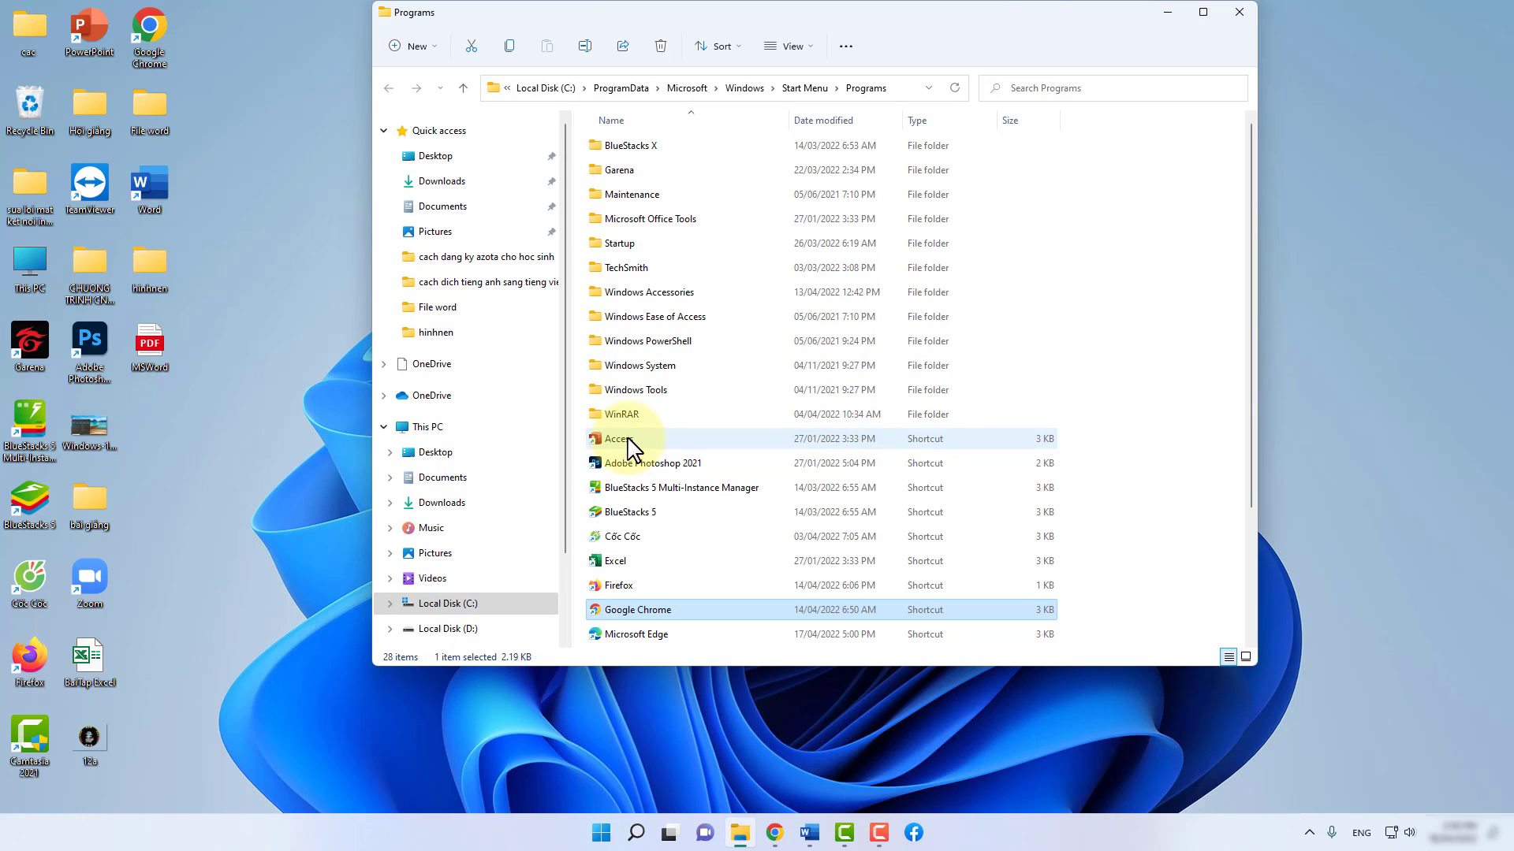
# Look at the Send to destinations for the Google Chrome shortcut in the Programs folder, and close the folder window
pyautogui.rightClick(647, 621)
pyautogui.click(698, 599)
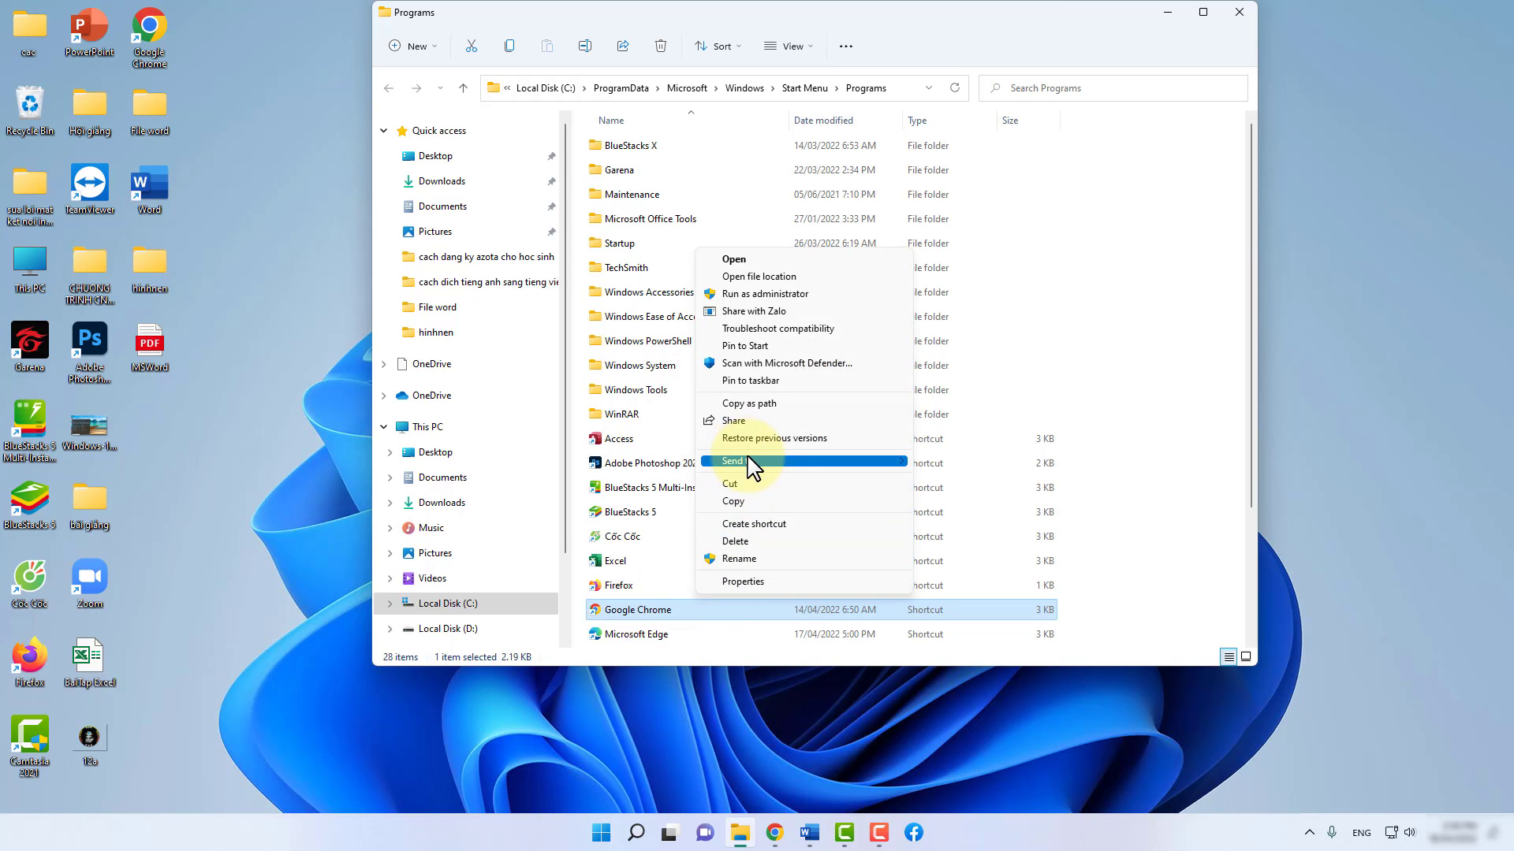
pyautogui.moveTo(753, 469)
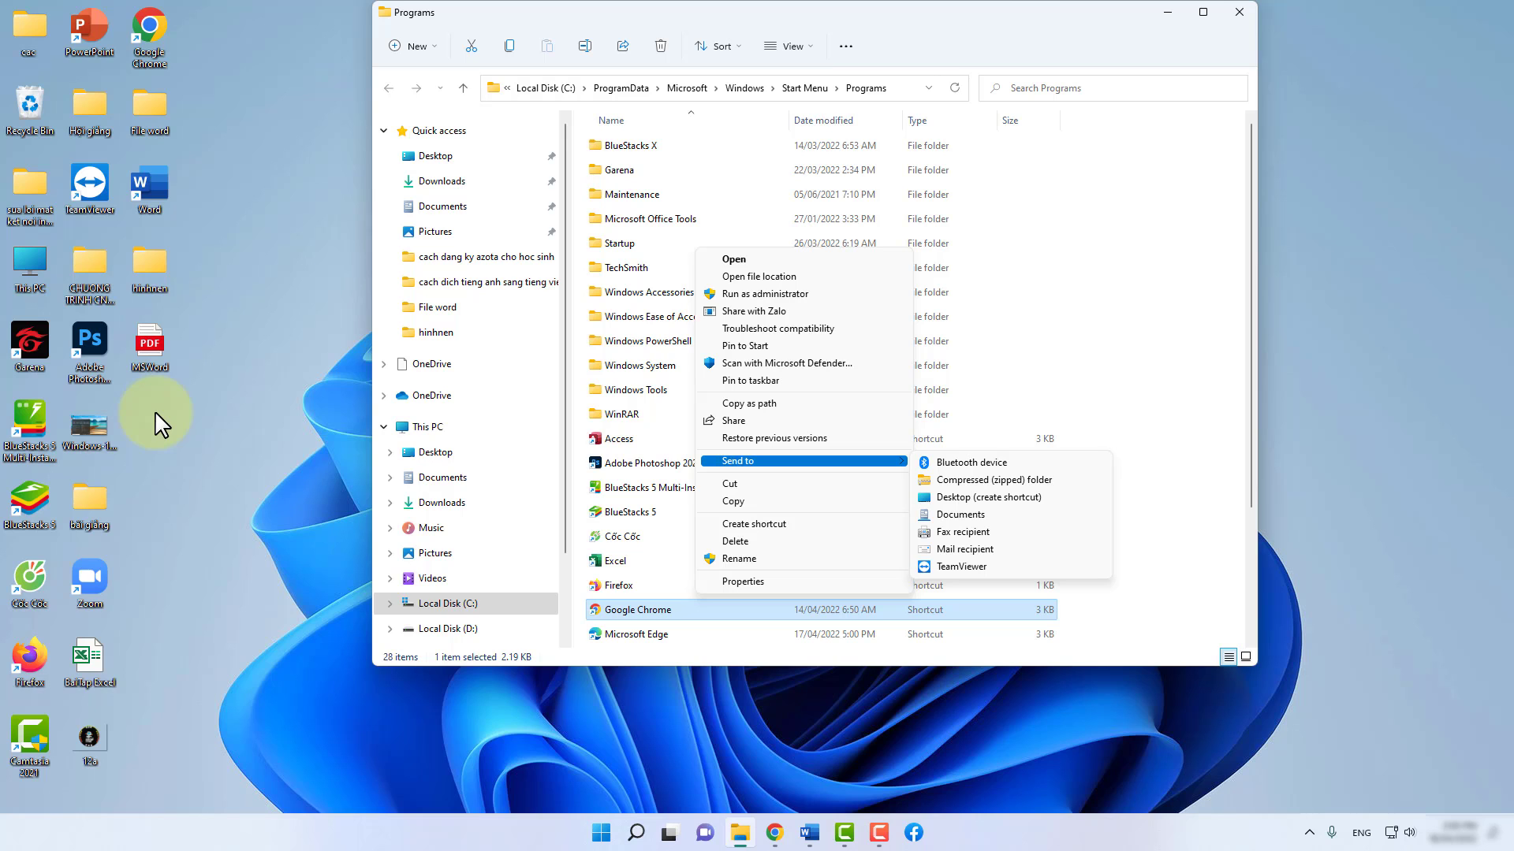
pyautogui.click(1239, 13)
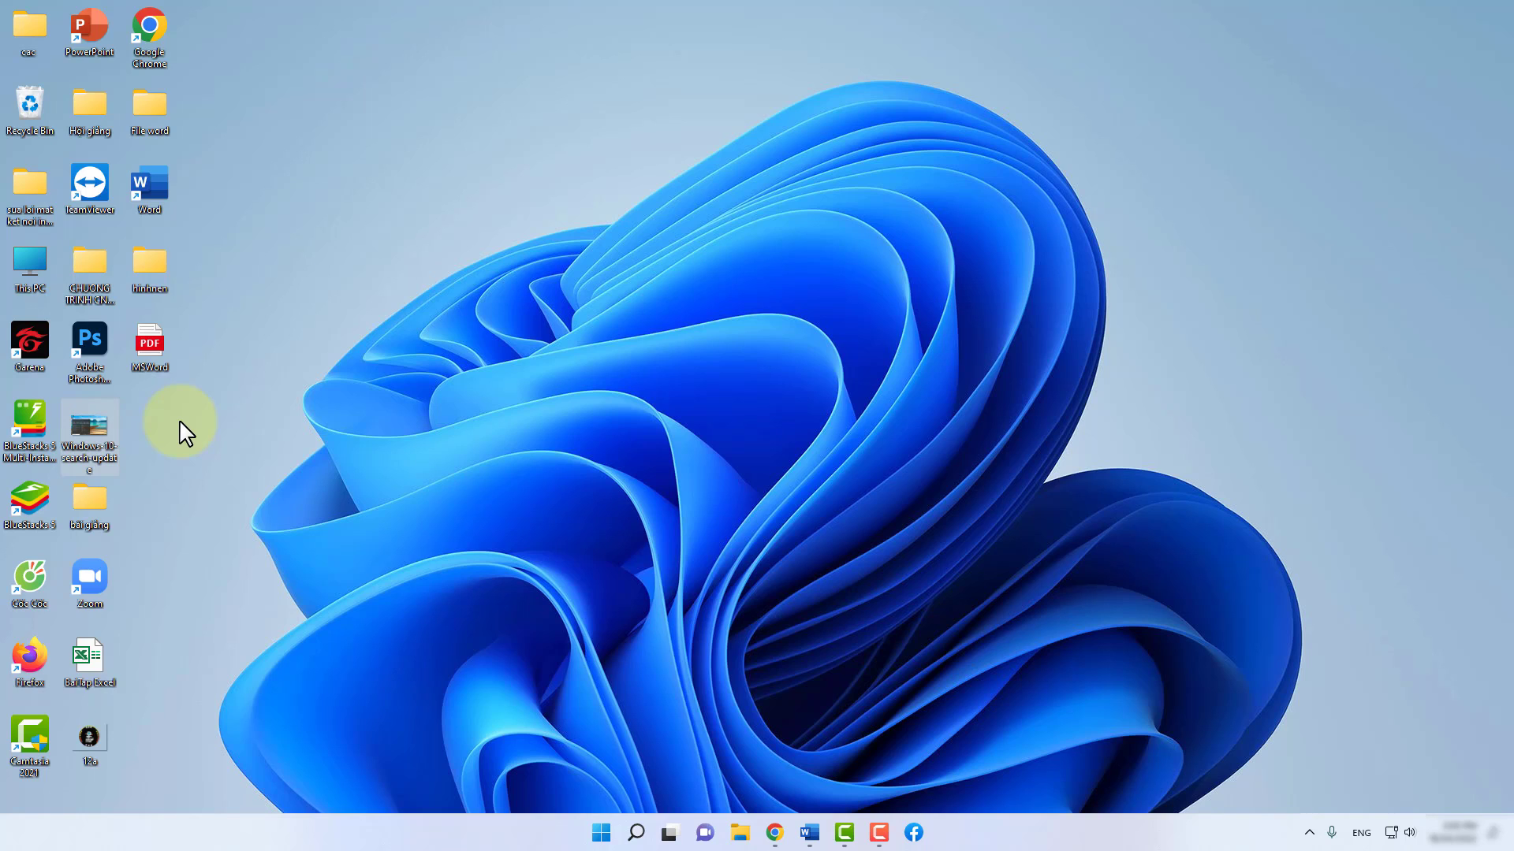
# Switch to Google Chrome, search Google for "facebook" and open the Facebook login site from the results
pyautogui.click(775, 834)
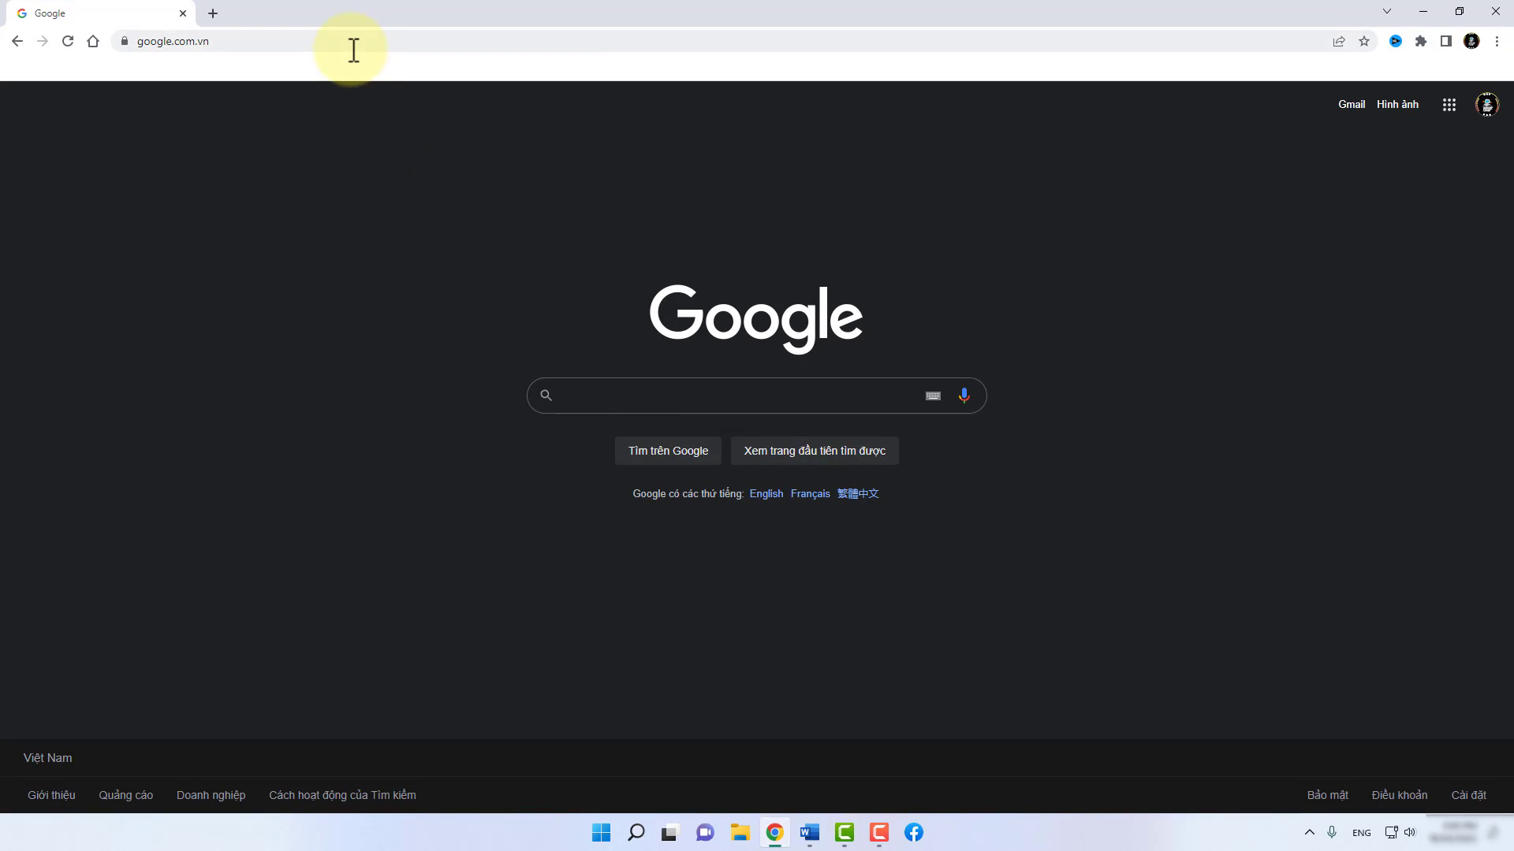
pyautogui.click(267, 41)
pyautogui.write('fa')
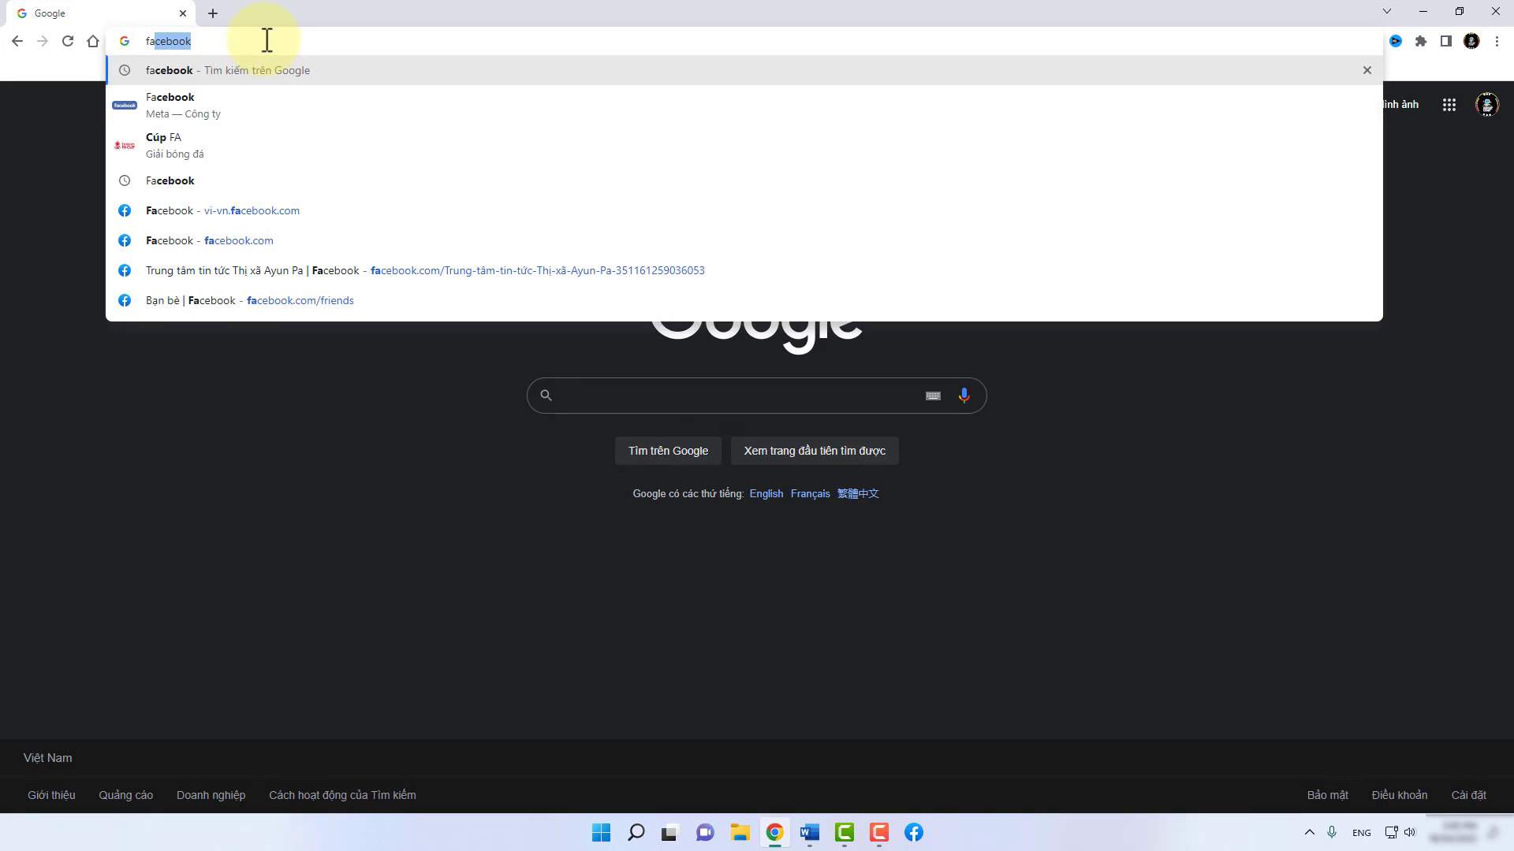
pyautogui.press('Return')
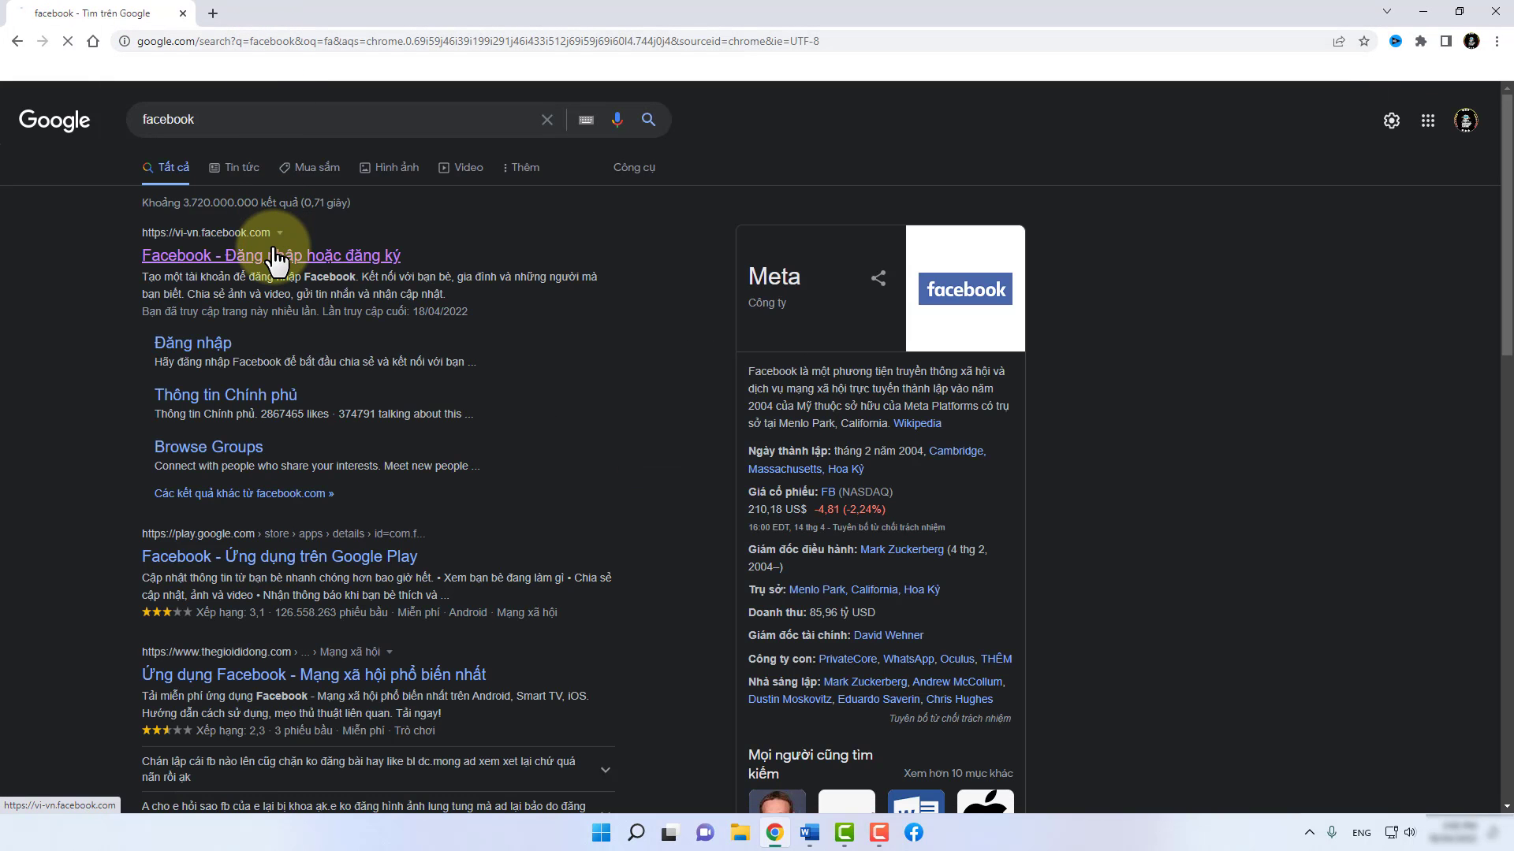
pyautogui.click(272, 254)
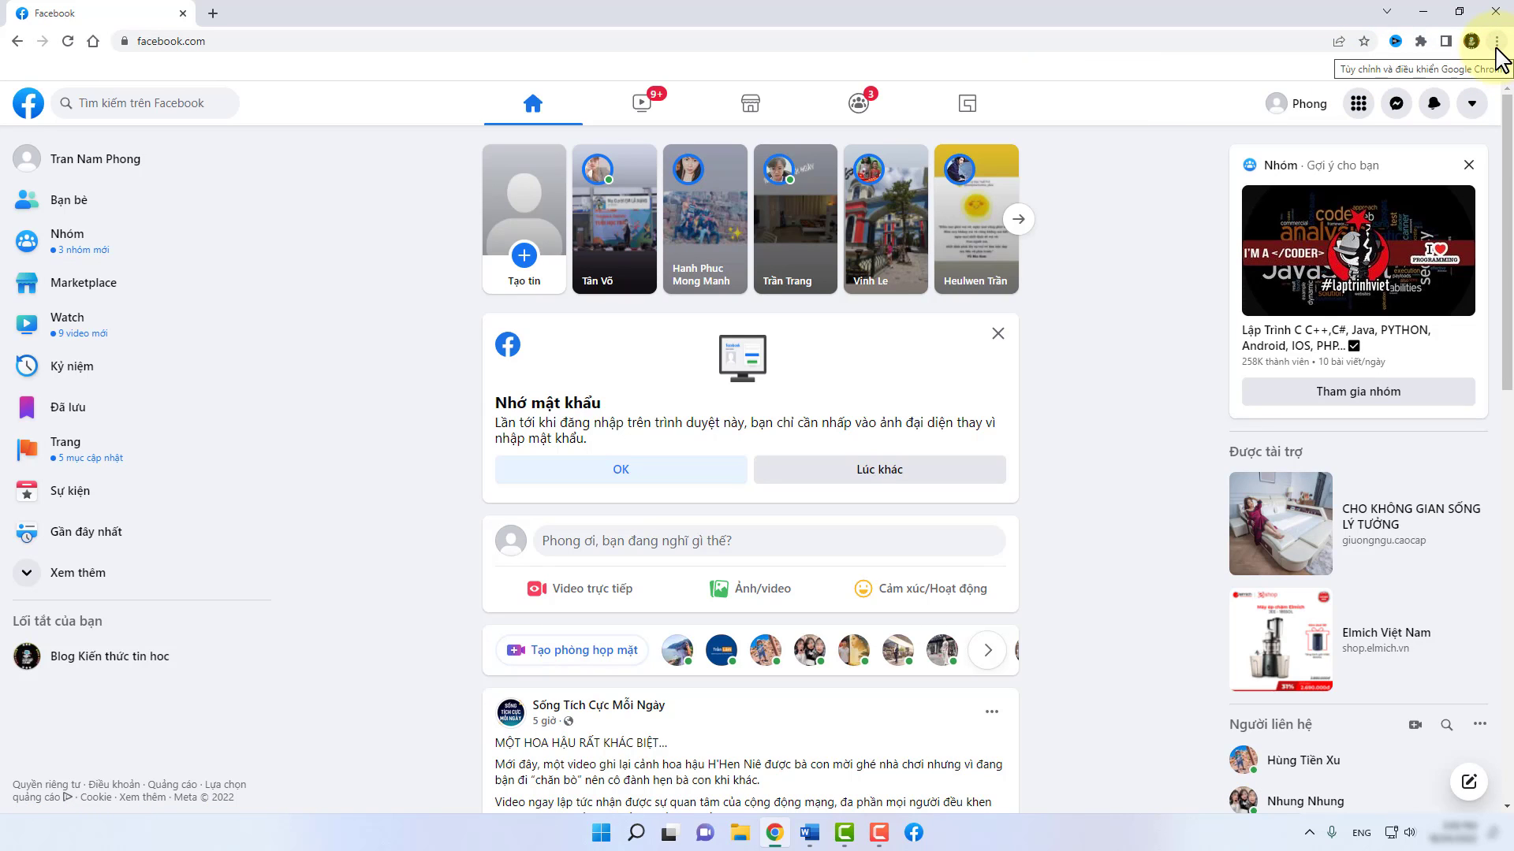
# Create a desktop shortcut named Facebook for the open Facebook page, and close the browser
pyautogui.click(1496, 41)
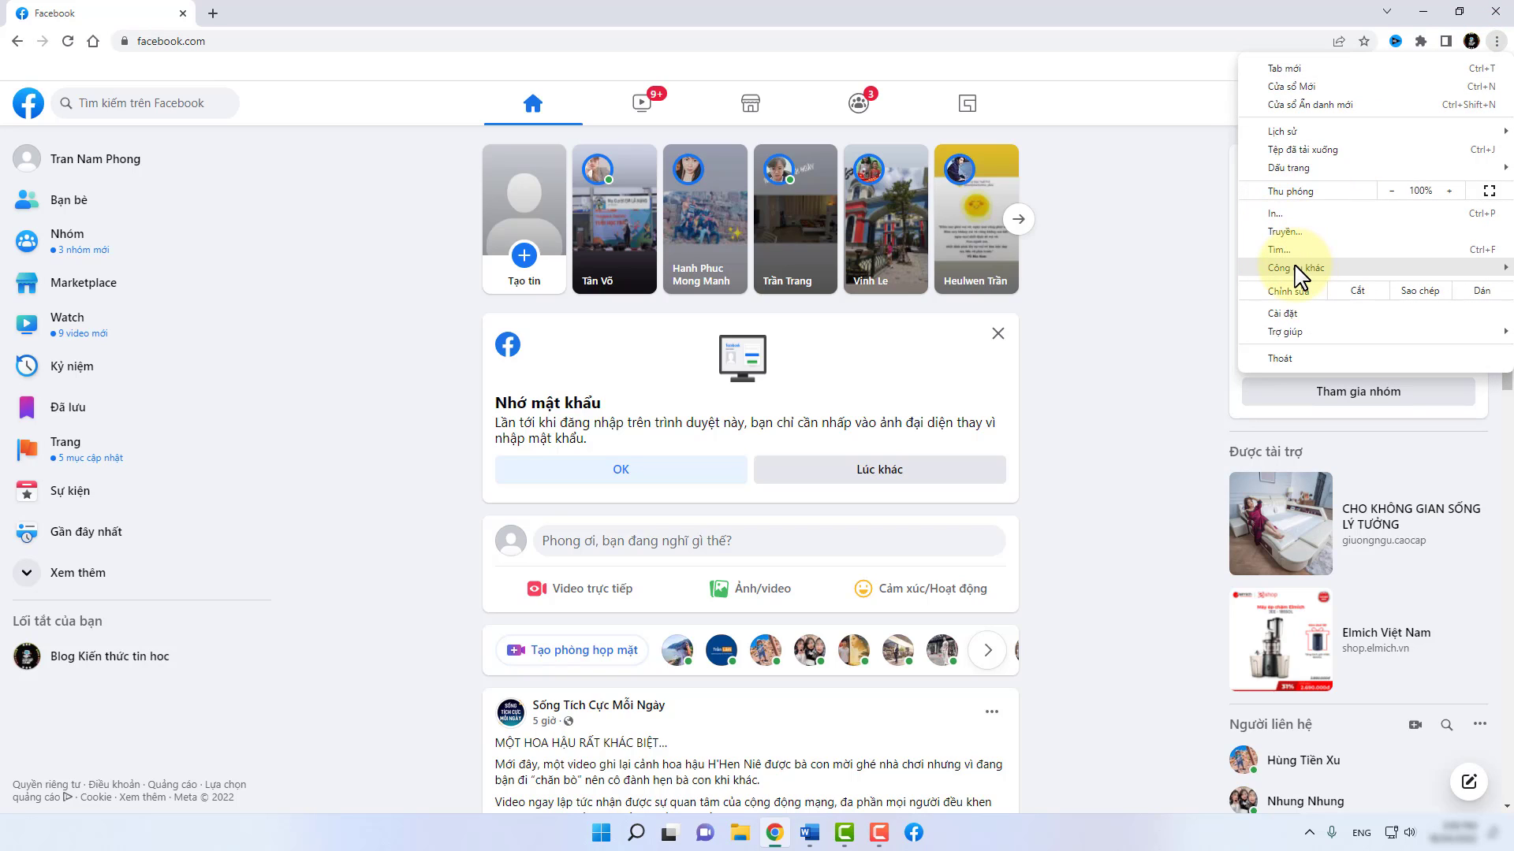
pyautogui.moveTo(1297, 269)
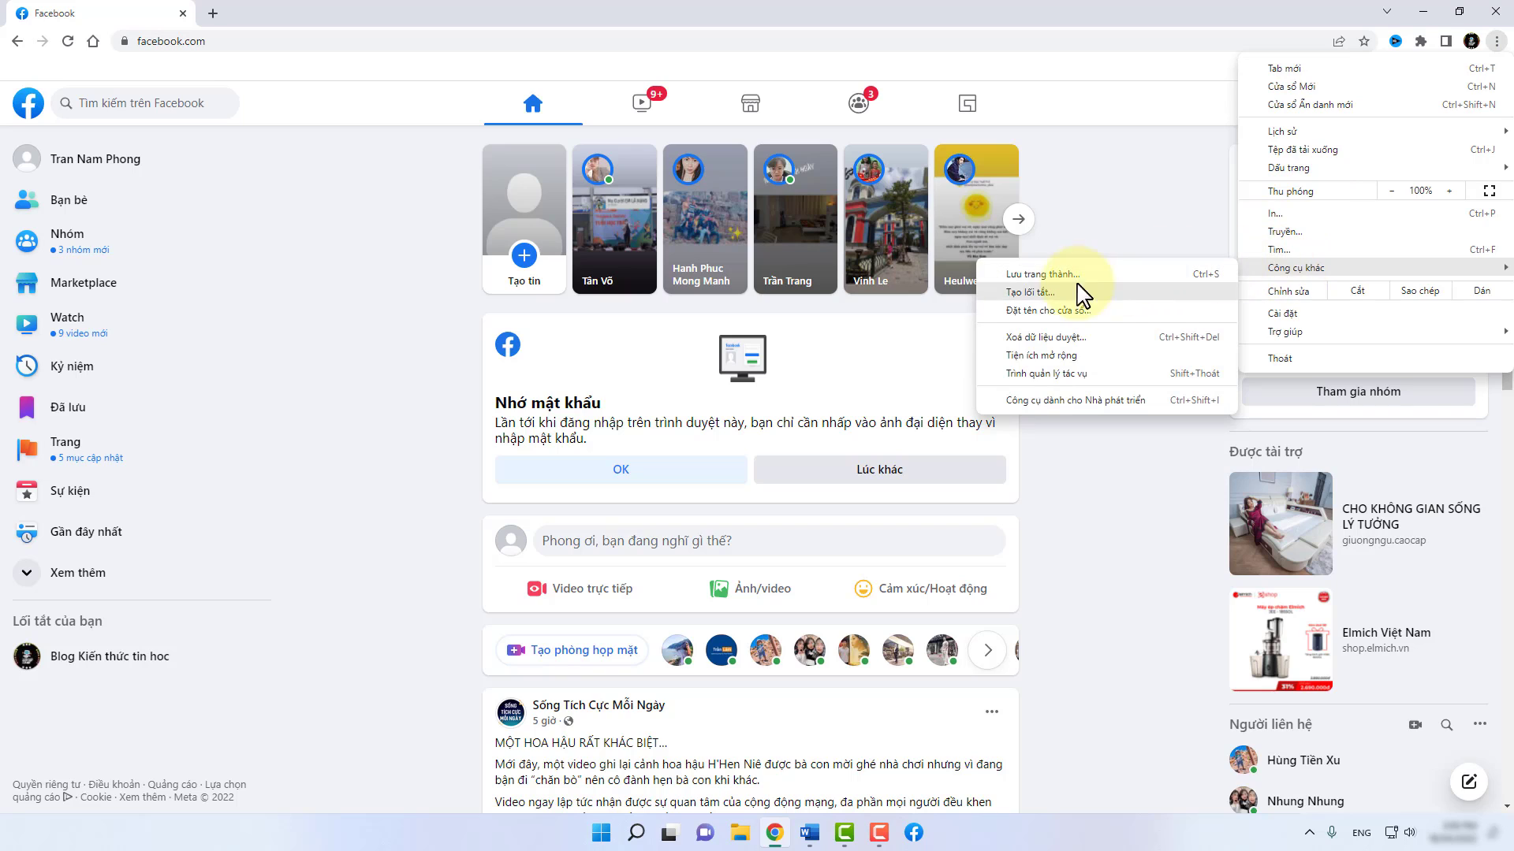
pyautogui.click(1038, 295)
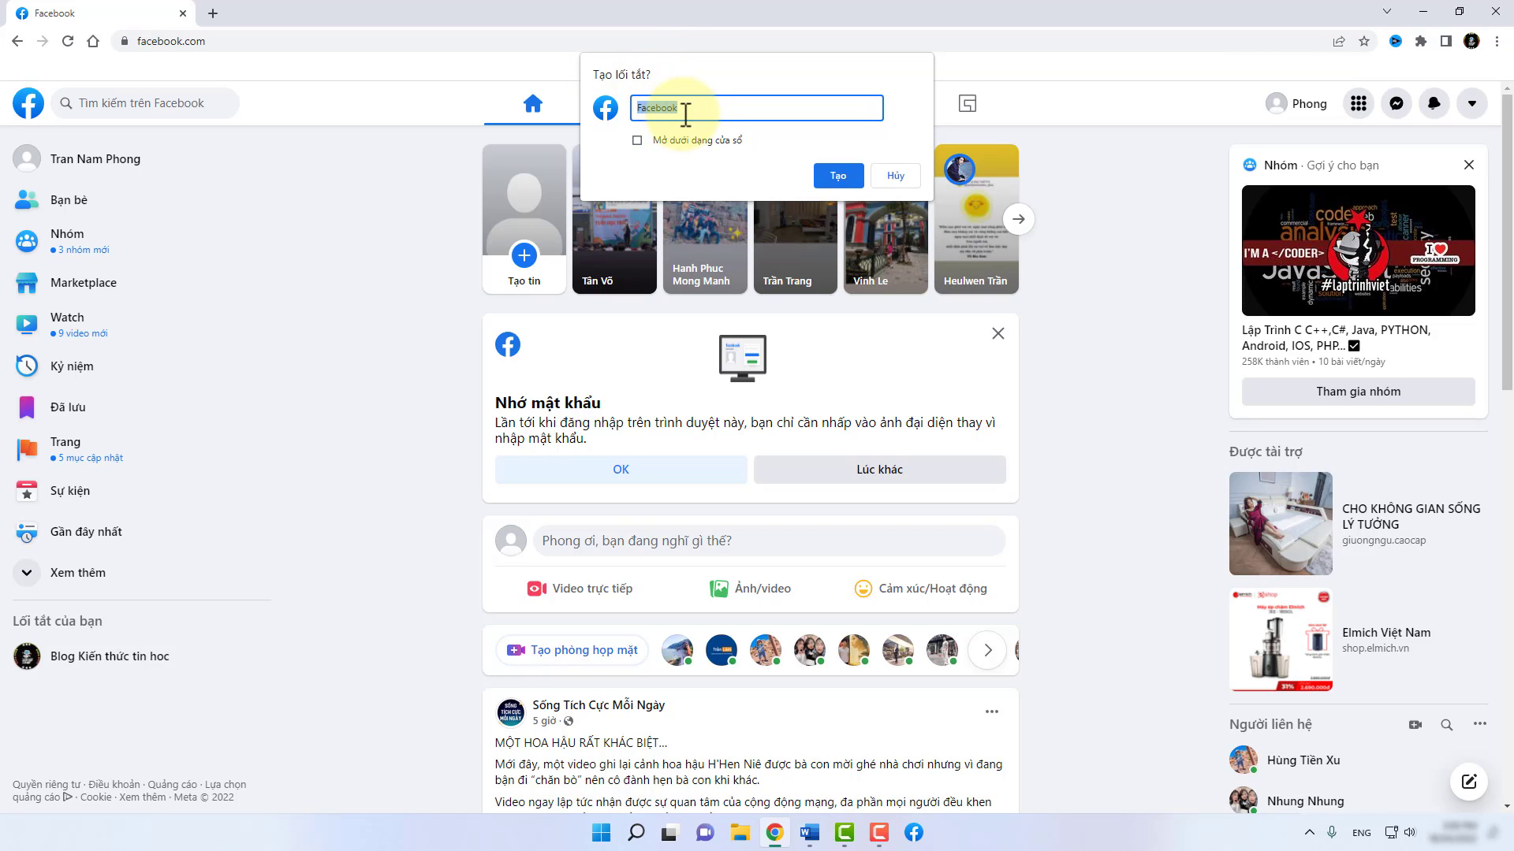
pyautogui.click(840, 177)
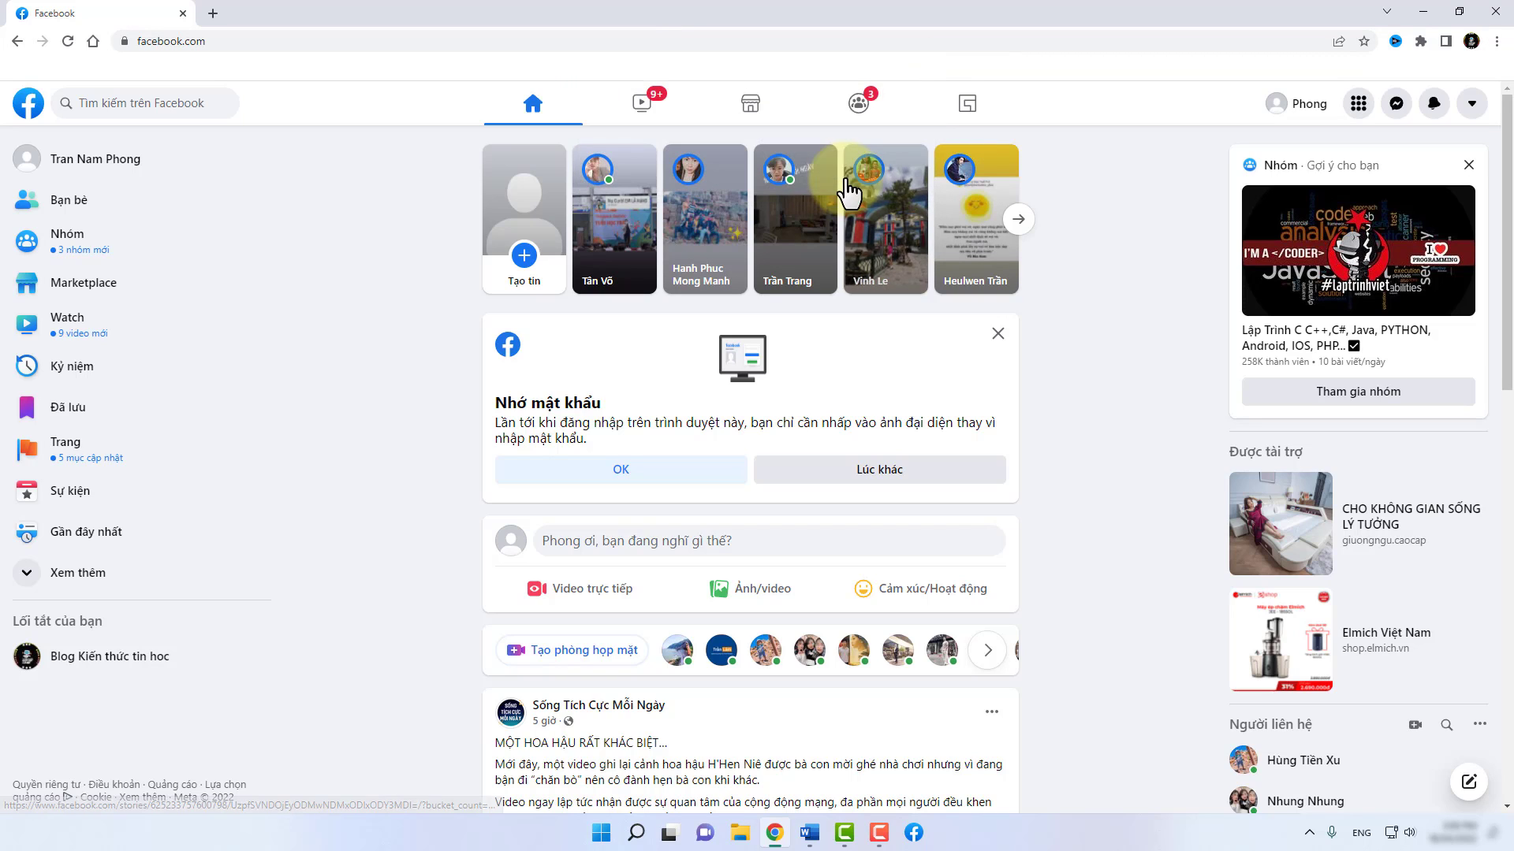
pyautogui.click(1498, 12)
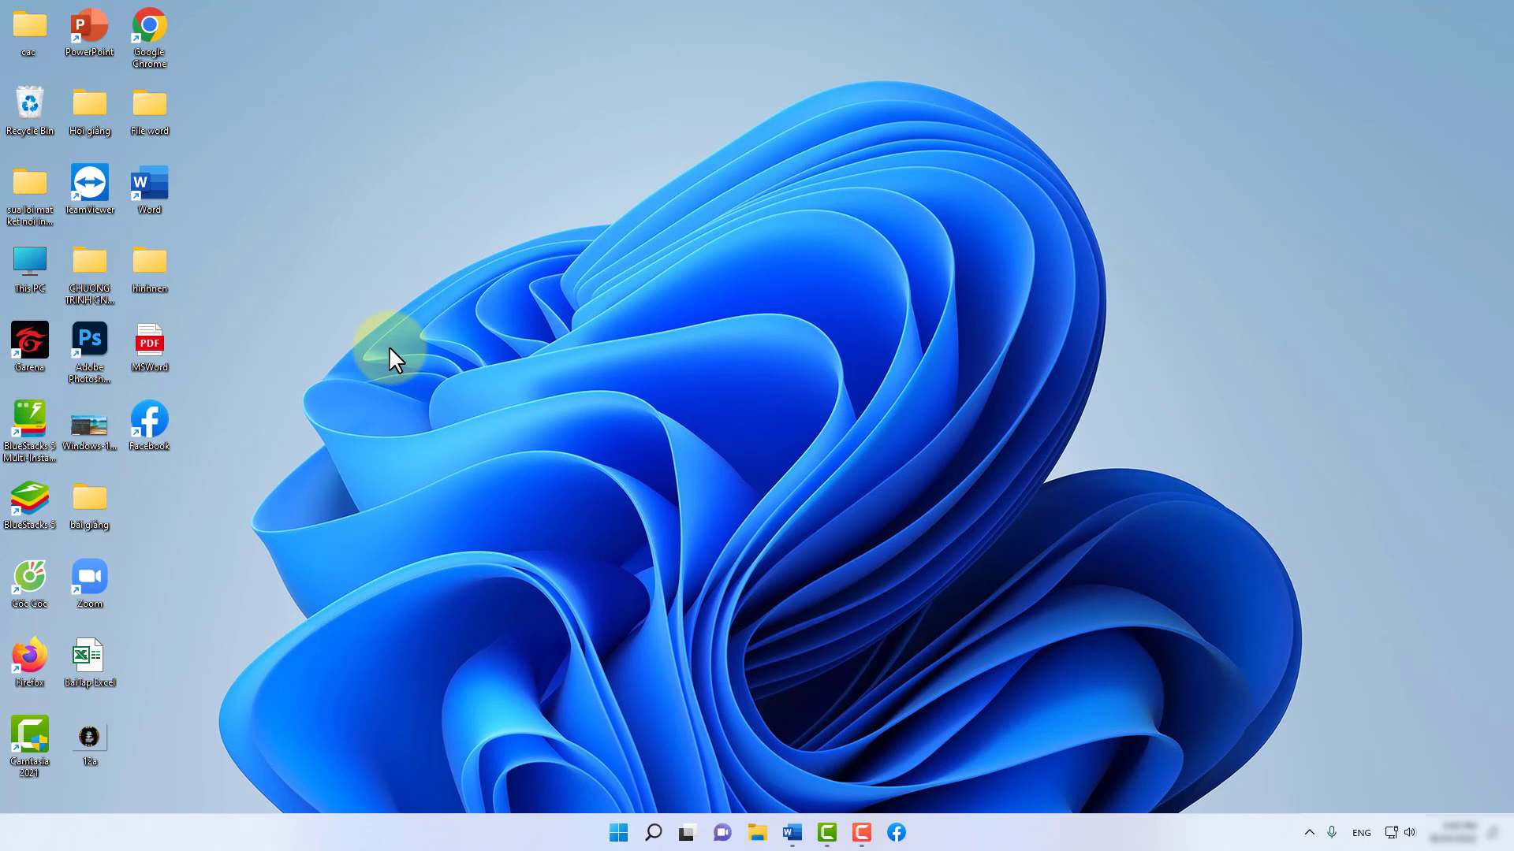
# Test the Facebook desktop shortcut by opening it, and close the browser window
pyautogui.doubleClick(164, 417)
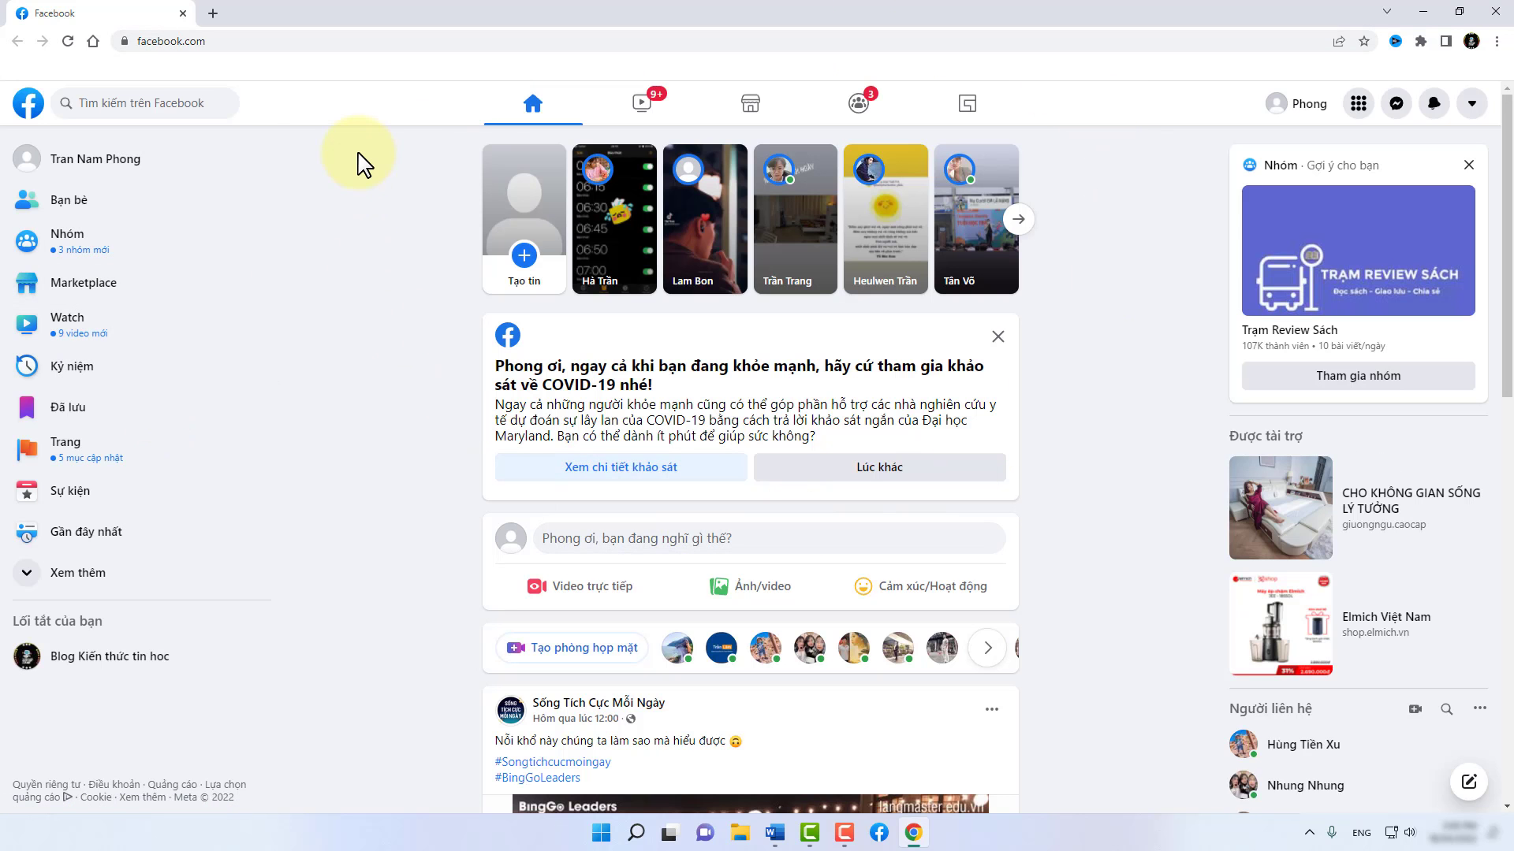
pyautogui.click(1496, 12)
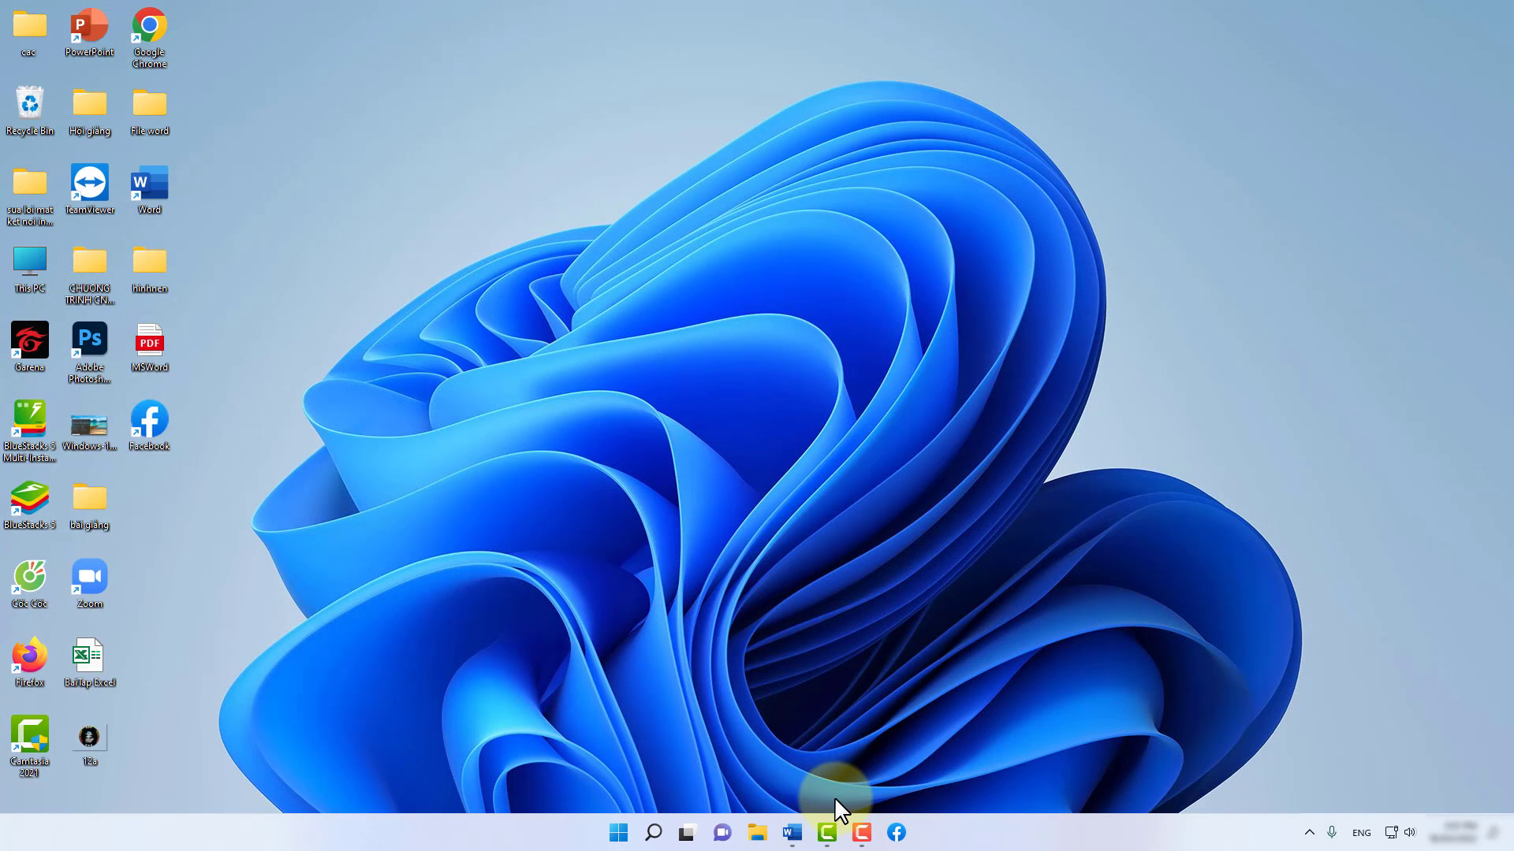
# Switch to the Word document headed "CÁCH TẢI FACEBOOK VỀ MÁY TÍNH"
pyautogui.click(791, 833)
pyautogui.click(760, 550)
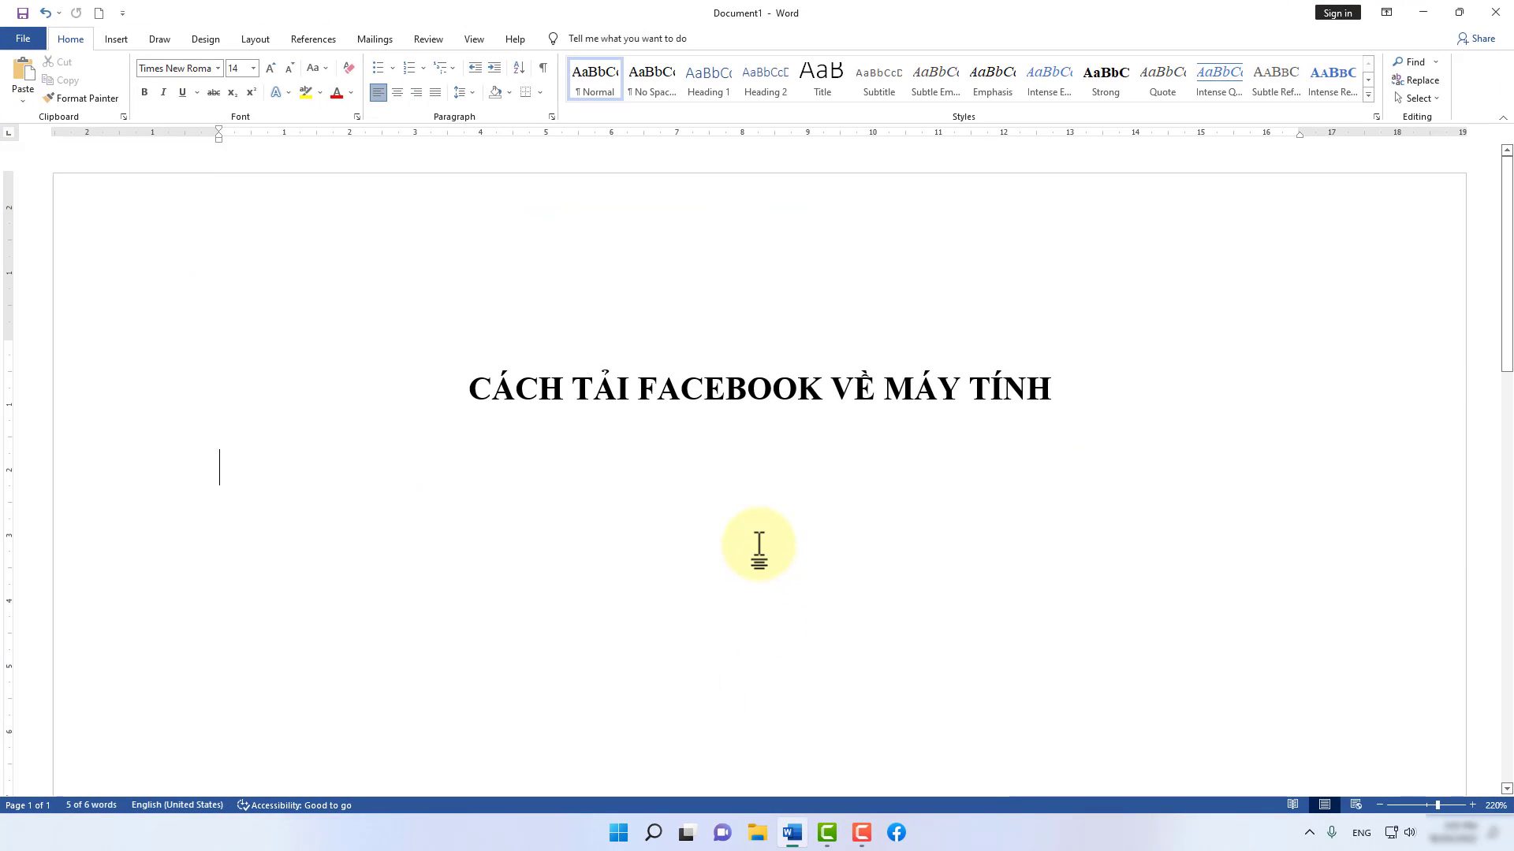